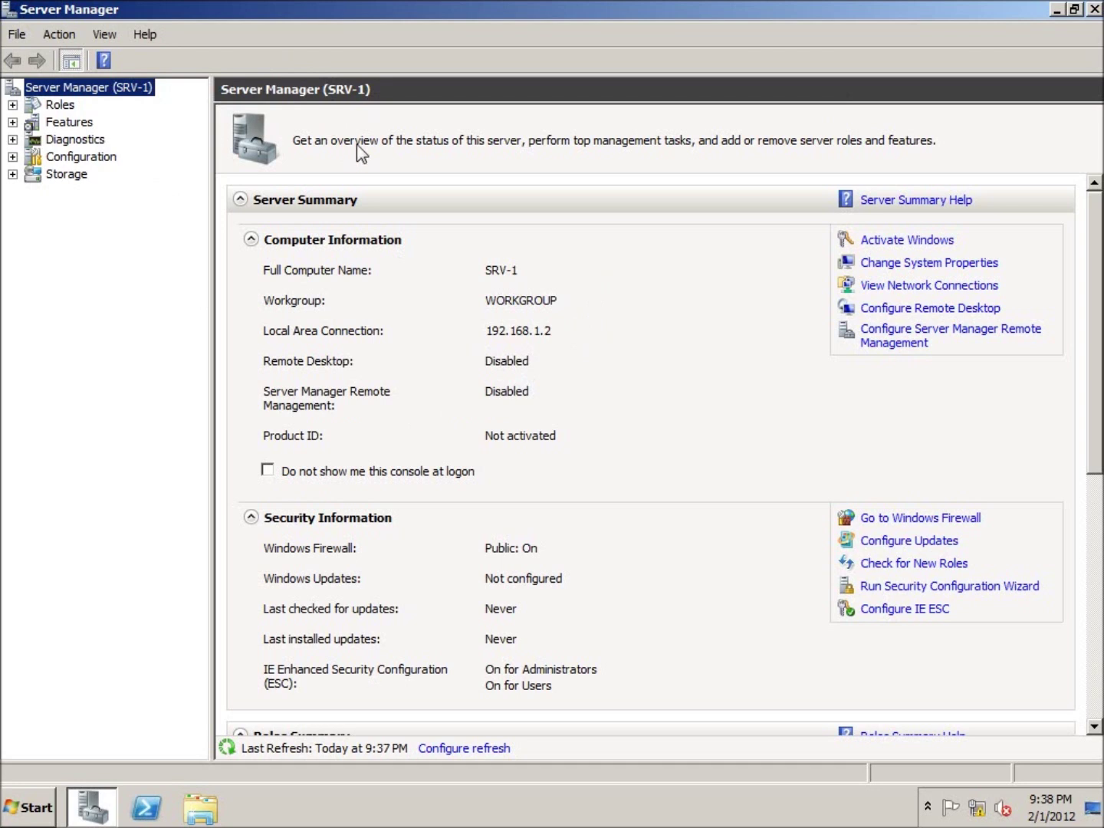
Restart Server Manager and show the Roles summary for SRV-1 (0 of 17 installed).
click(1094, 11)
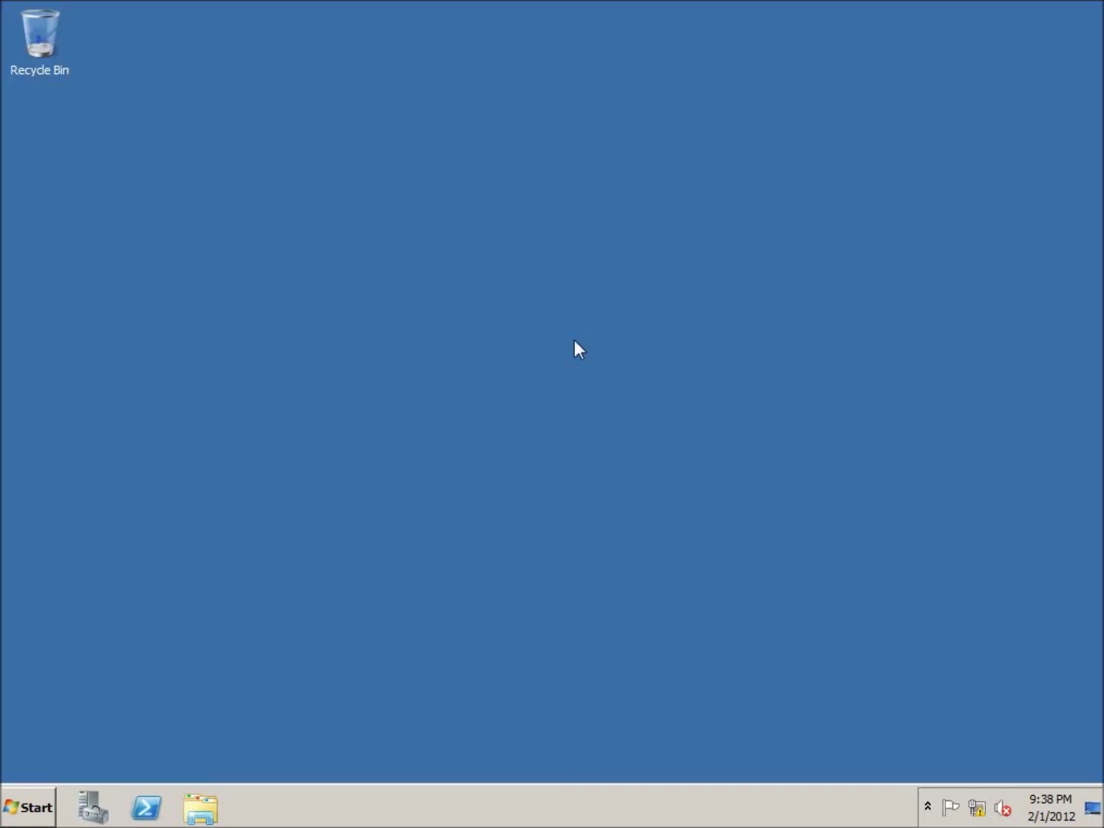
click(95, 804)
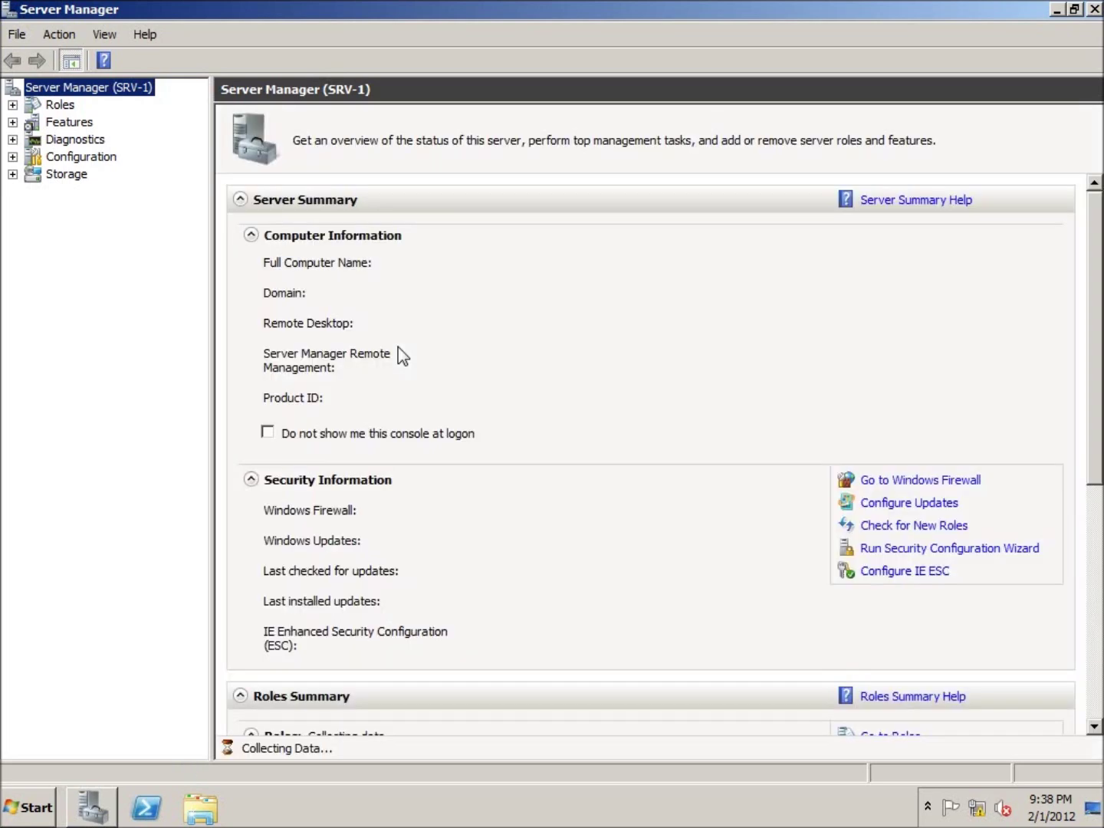
click(58, 105)
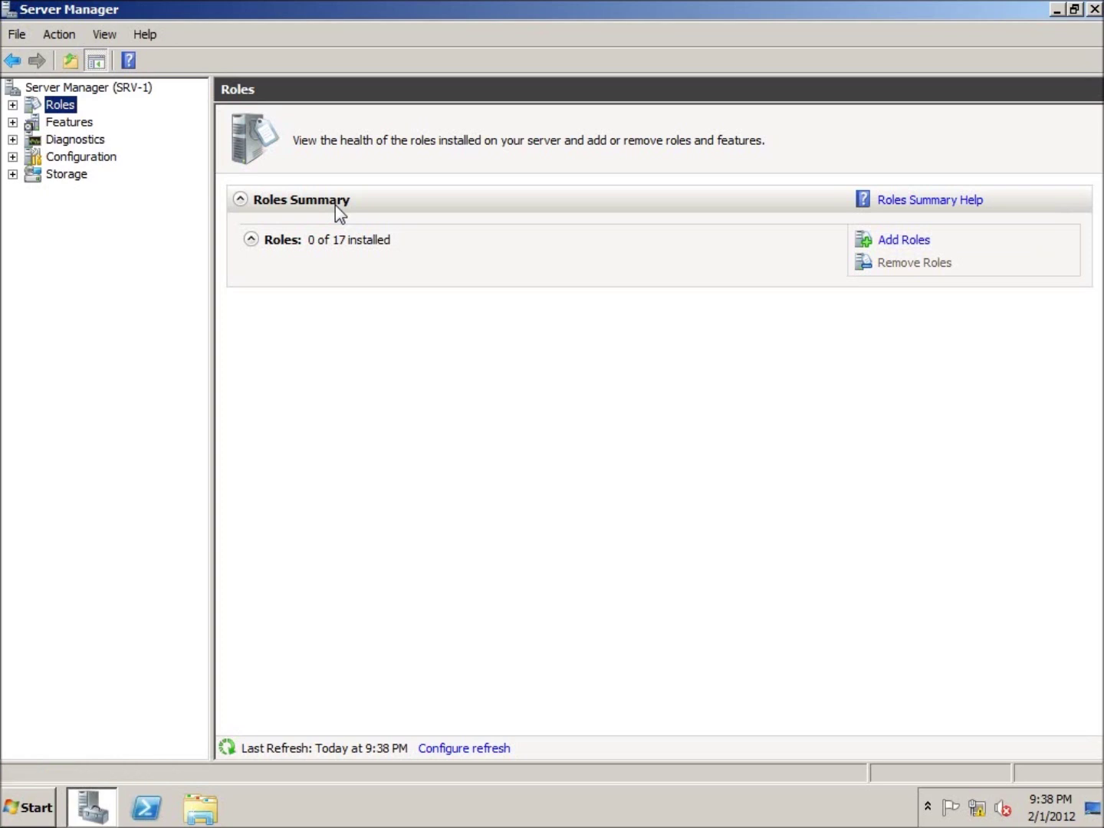
Select Active Directory Domain Services with its required .NET Framework 3.5.1 features in the Add Roles Wizard.
click(912, 243)
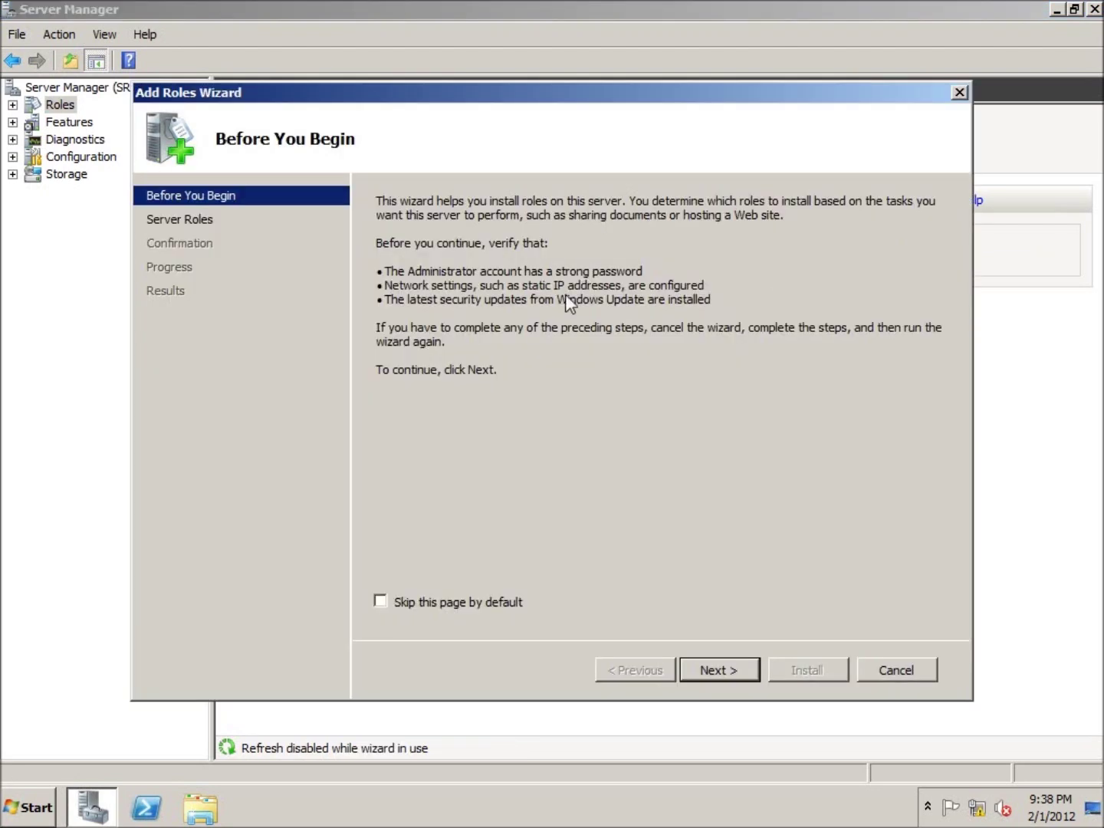
click(721, 670)
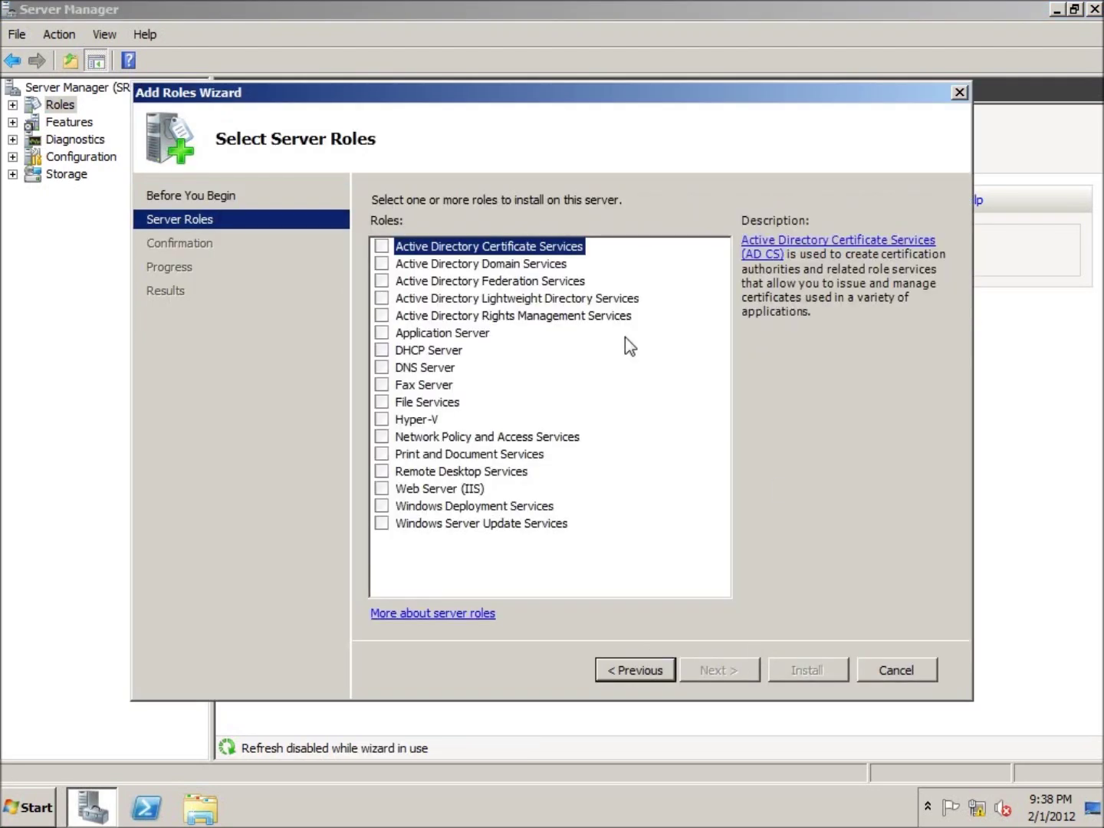
click(486, 265)
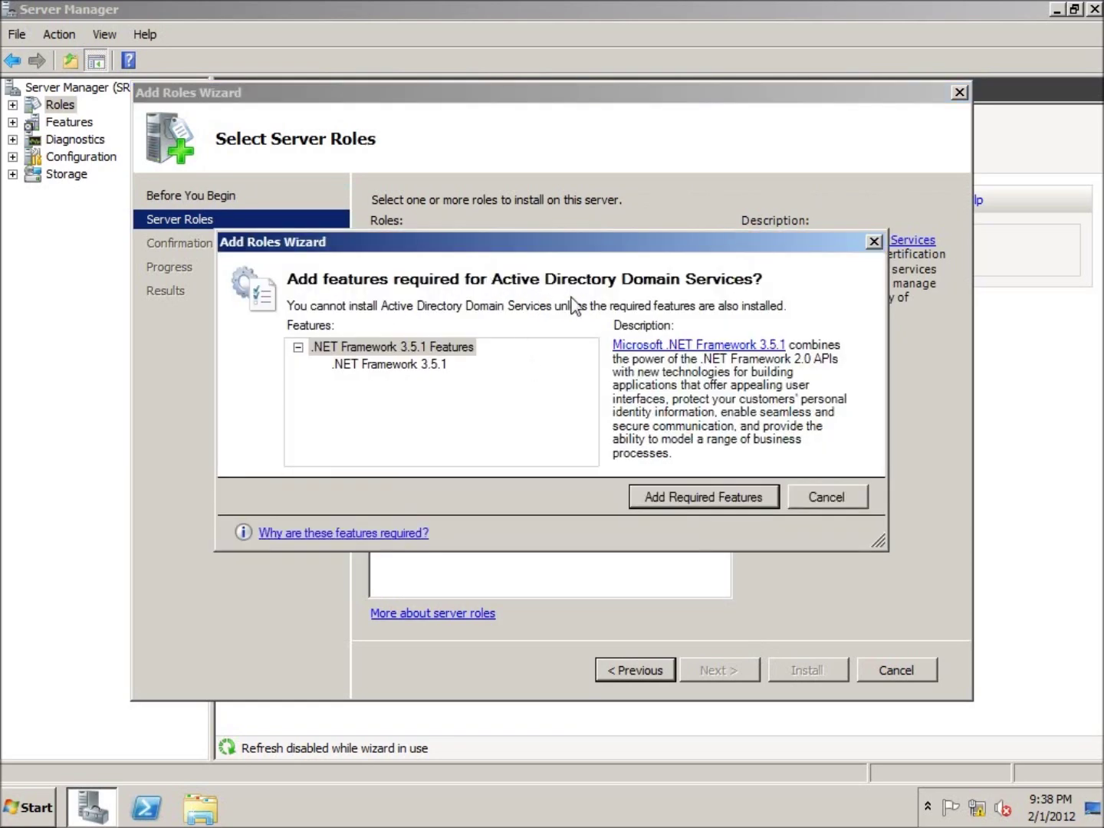
click(709, 495)
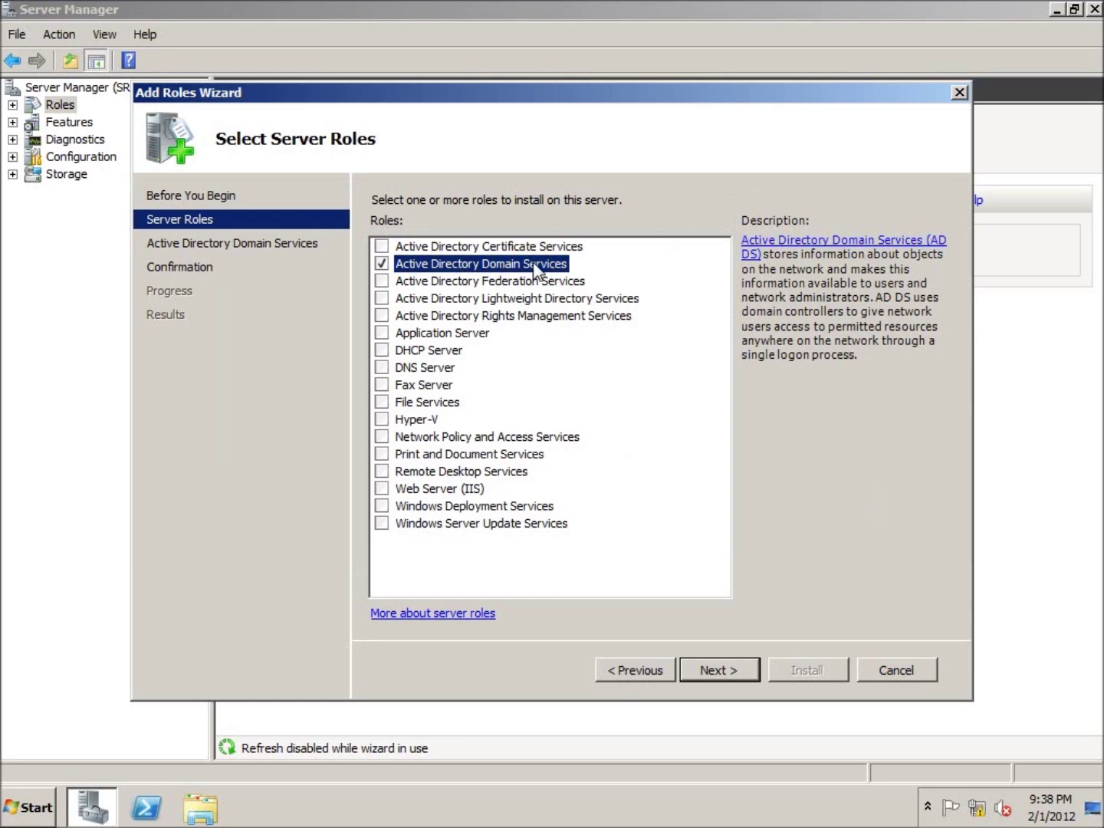
click(713, 675)
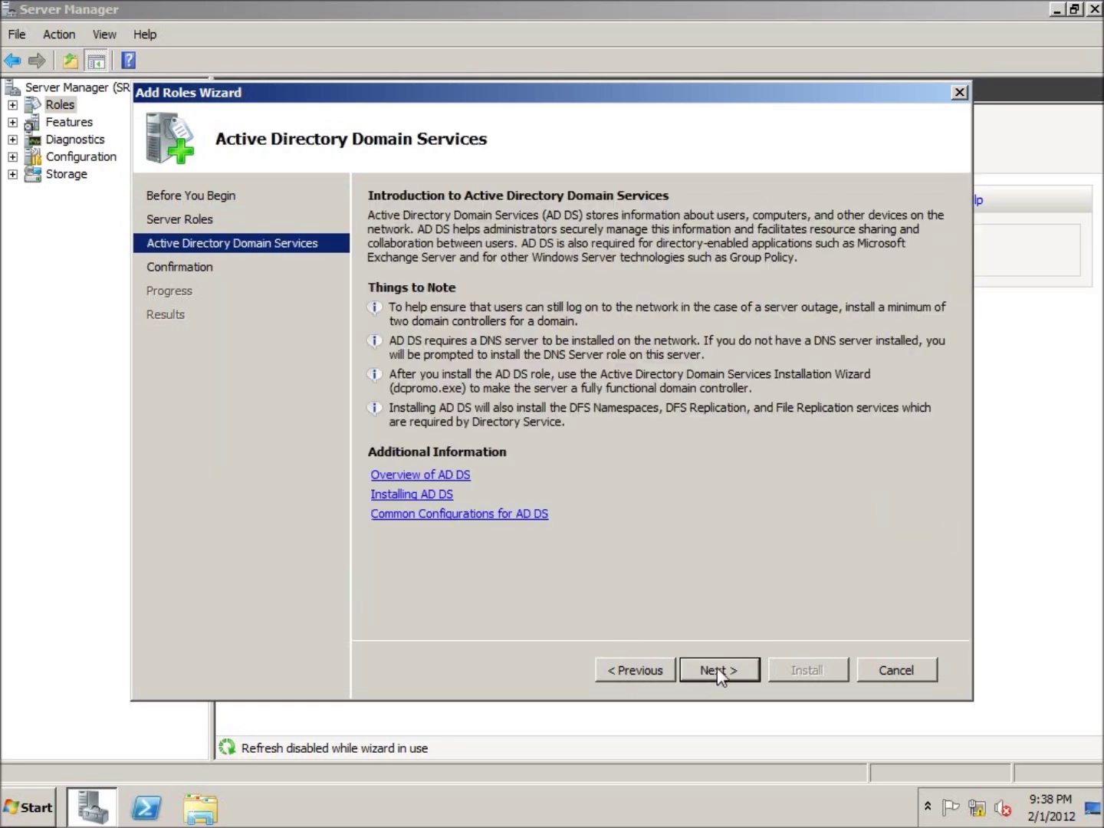
click(719, 672)
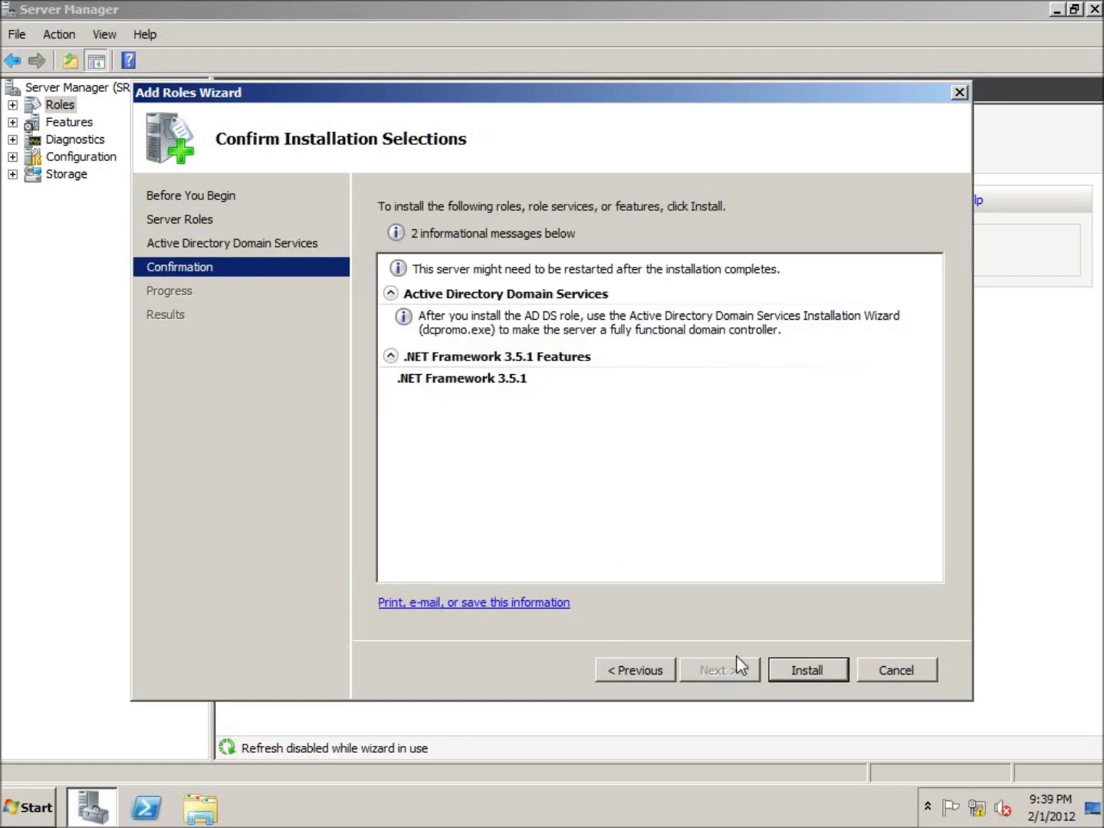
Install AD DS and .NET Framework 3.5.1, then dismiss the successful installation results.
click(805, 671)
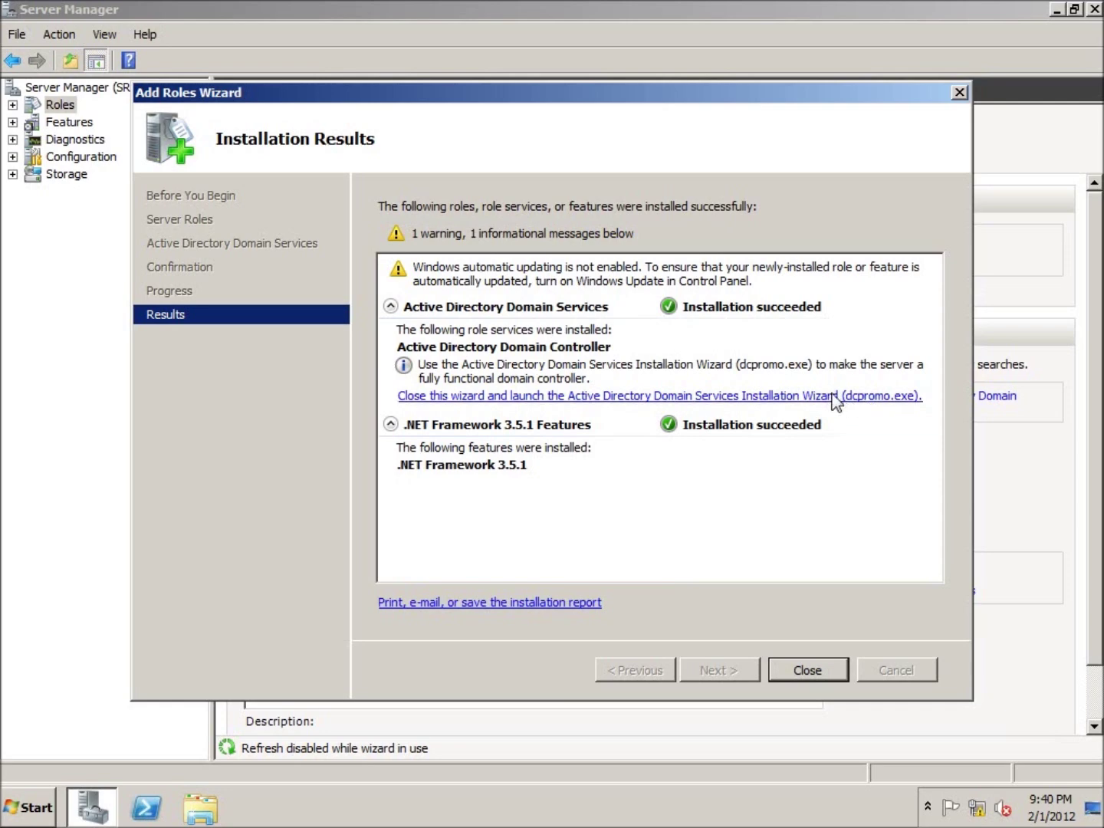
click(801, 674)
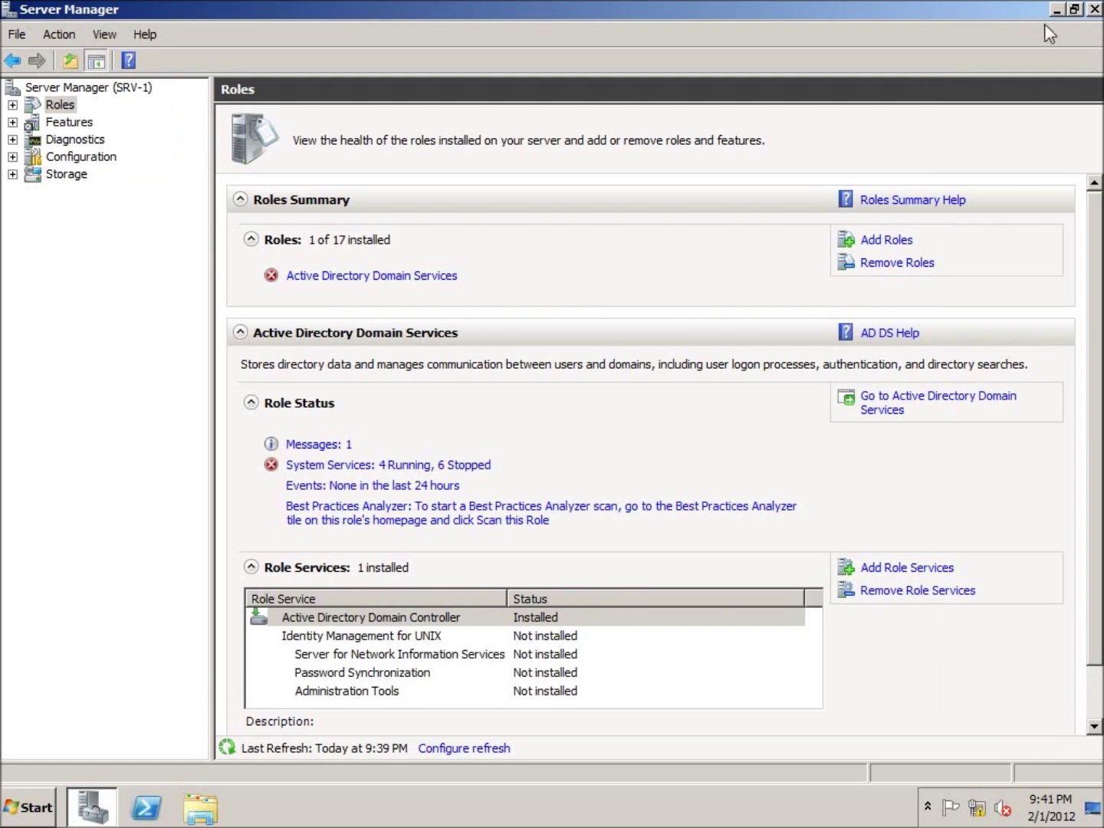
Close Server Manager and launch dcpromo from the Start menu search.
click(1094, 9)
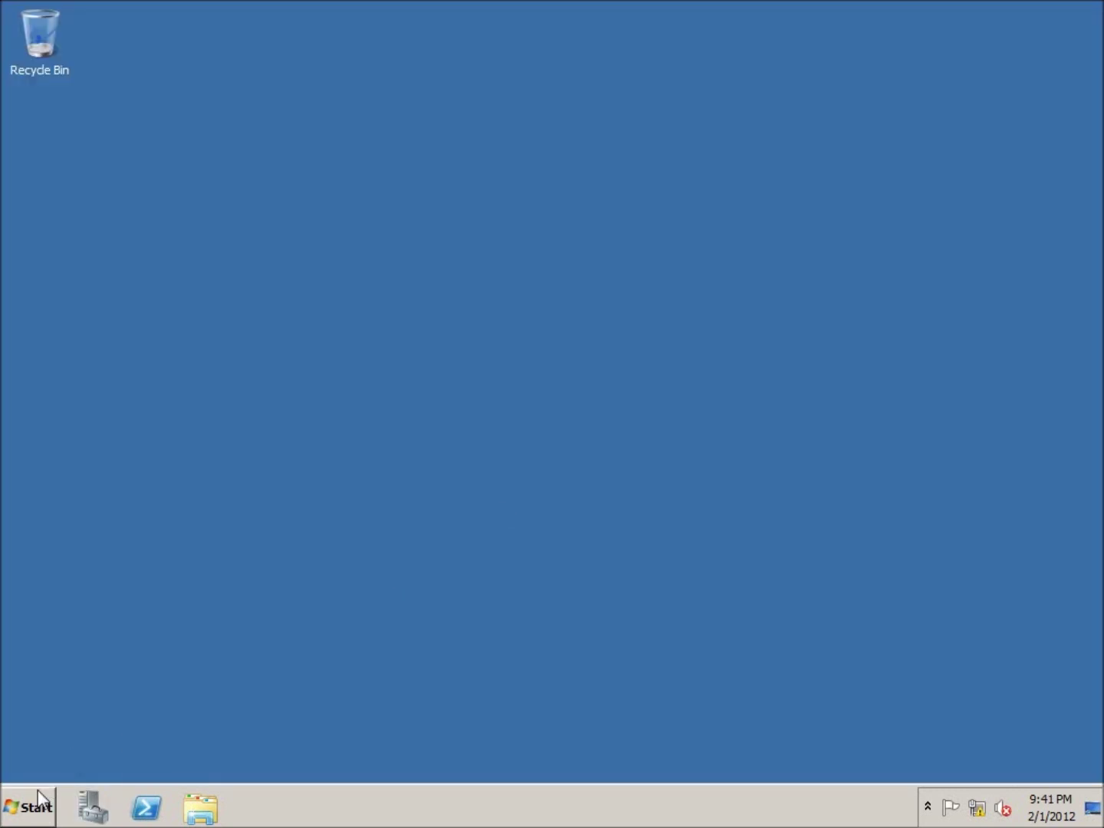
click(39, 789)
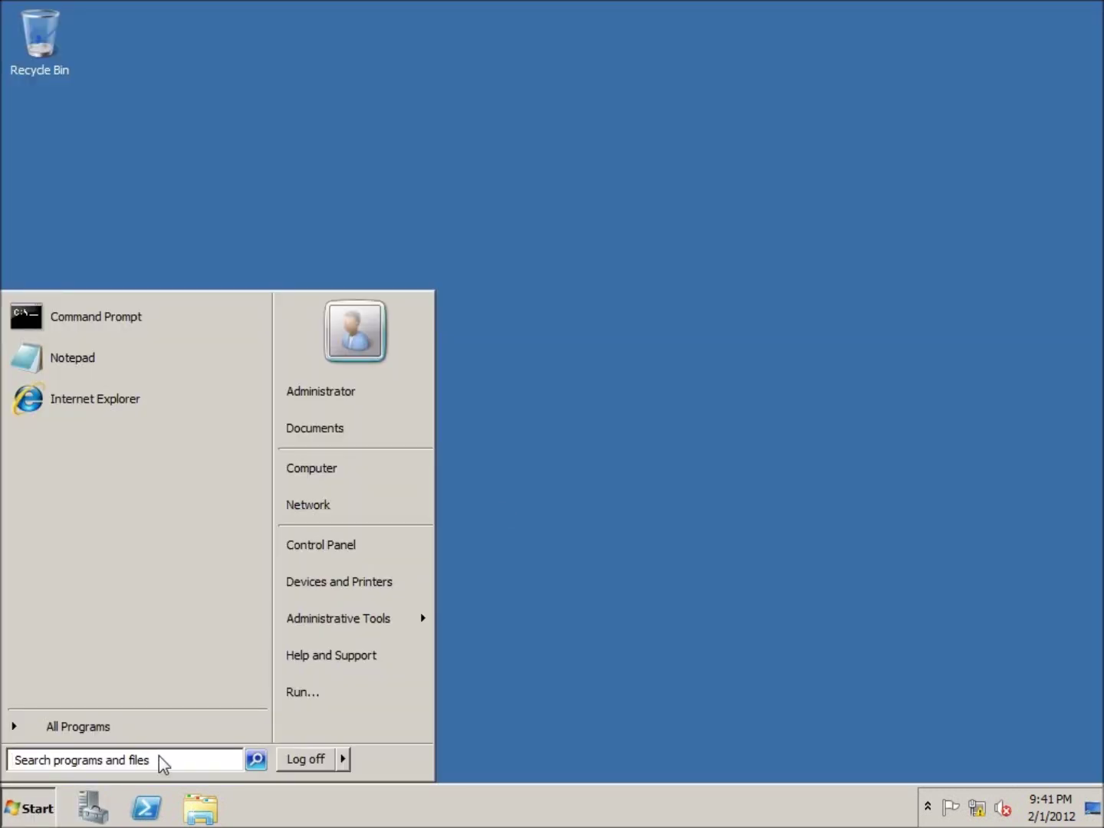
text(dcpro)
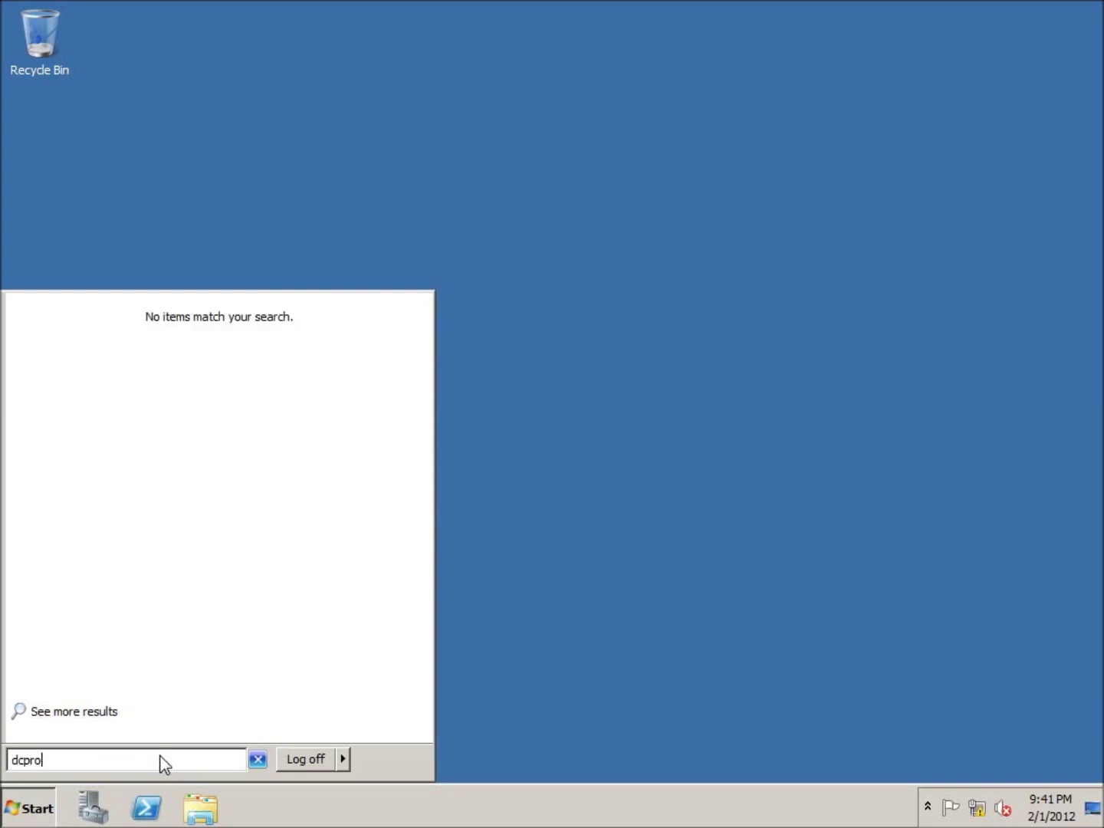
text(mo)
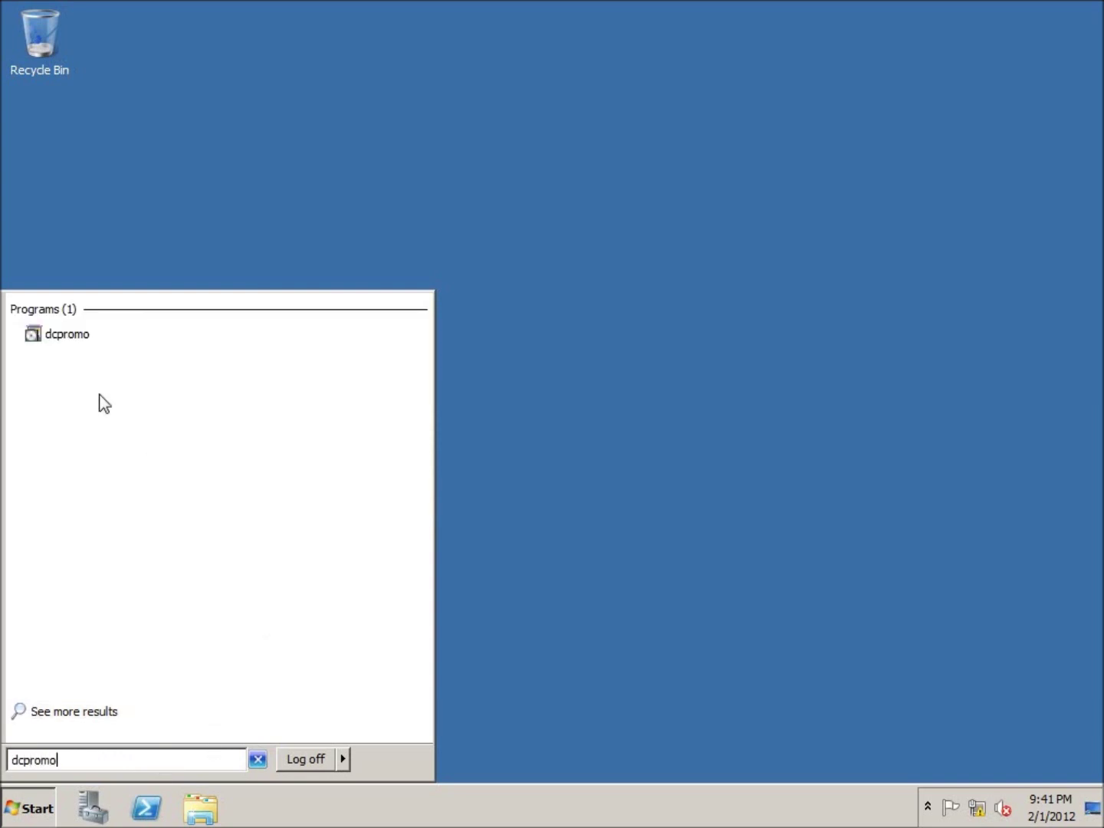
click(55, 337)
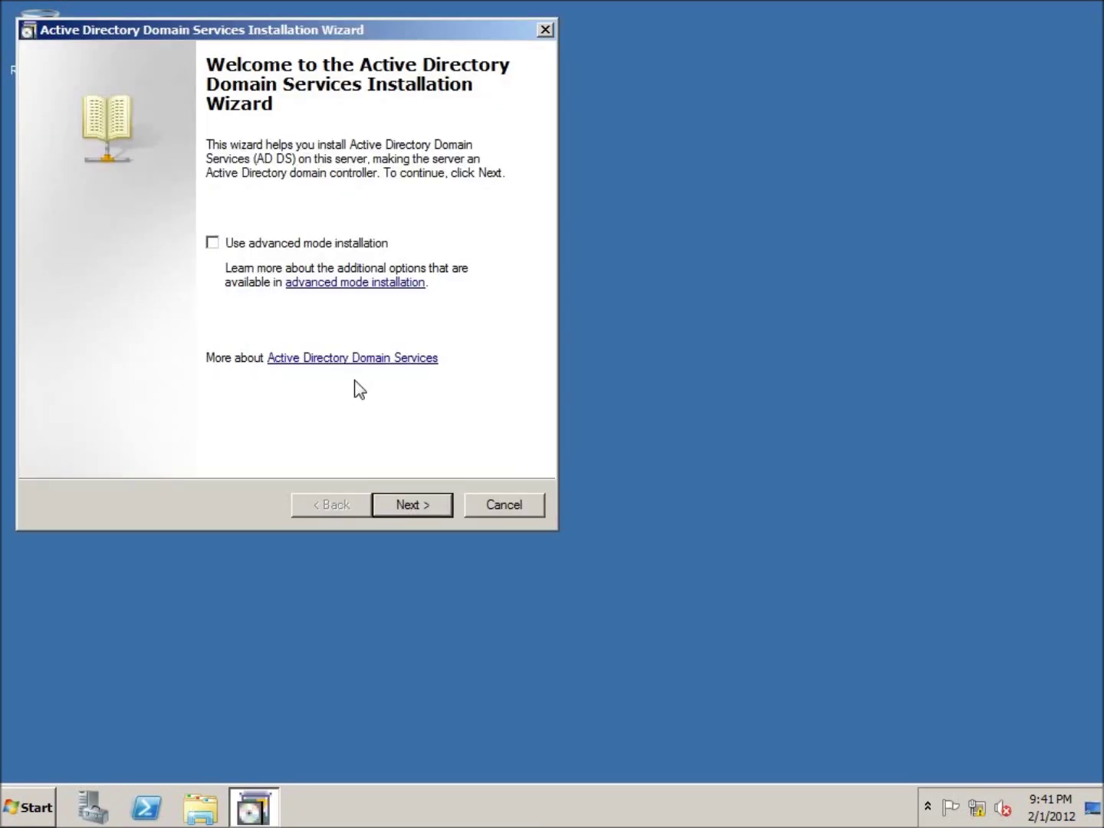
Choose to create a new domain in a new forest in the AD DS Installation Wizard.
drag(293, 31, 578, 88)
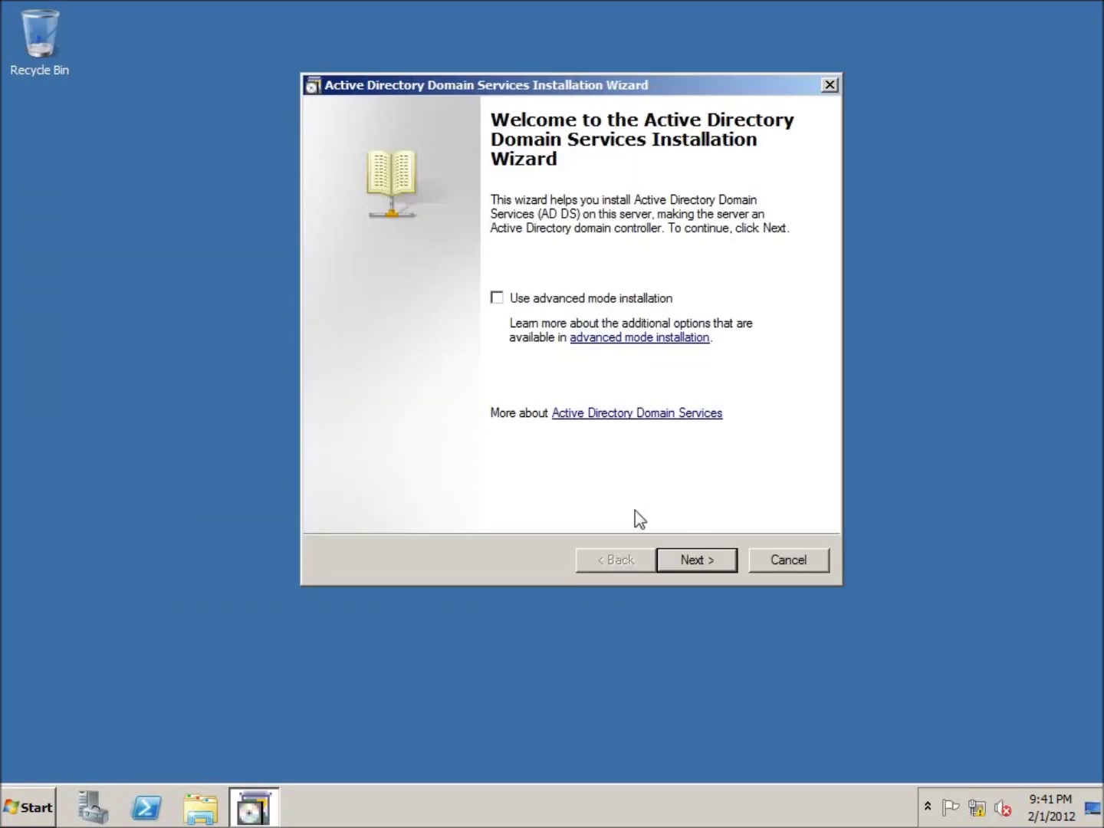
click(694, 561)
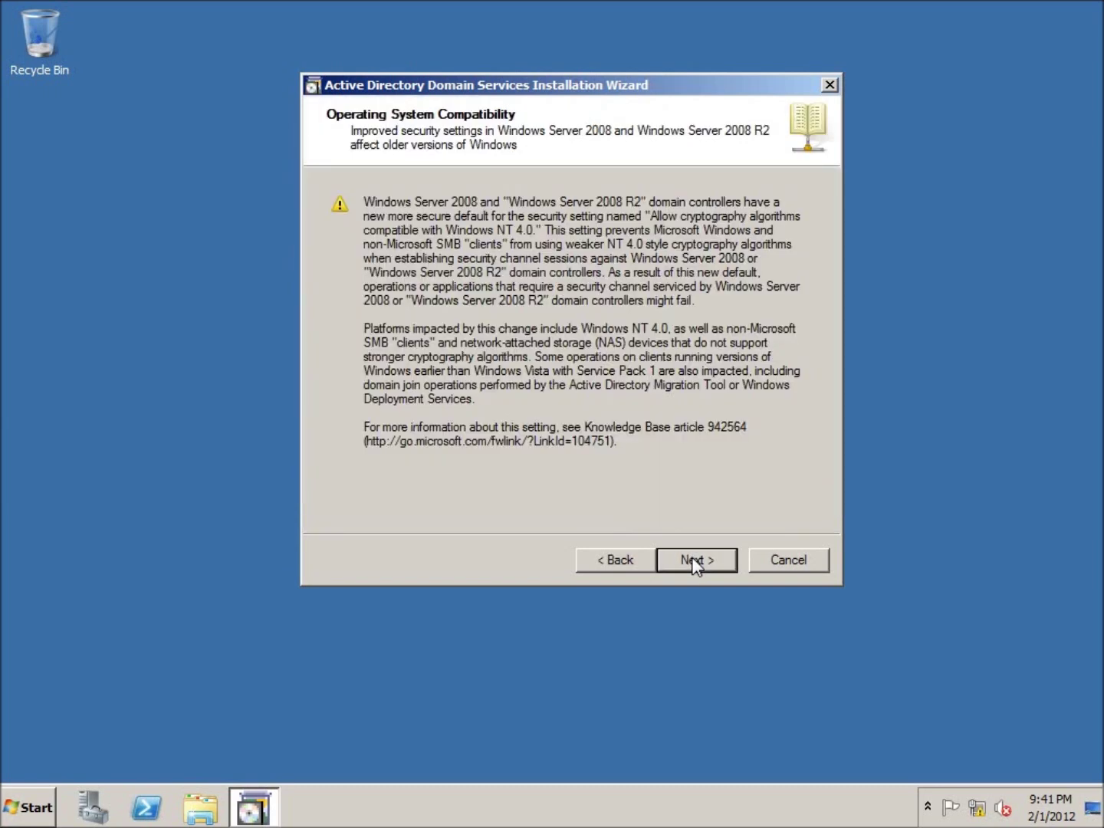
click(688, 562)
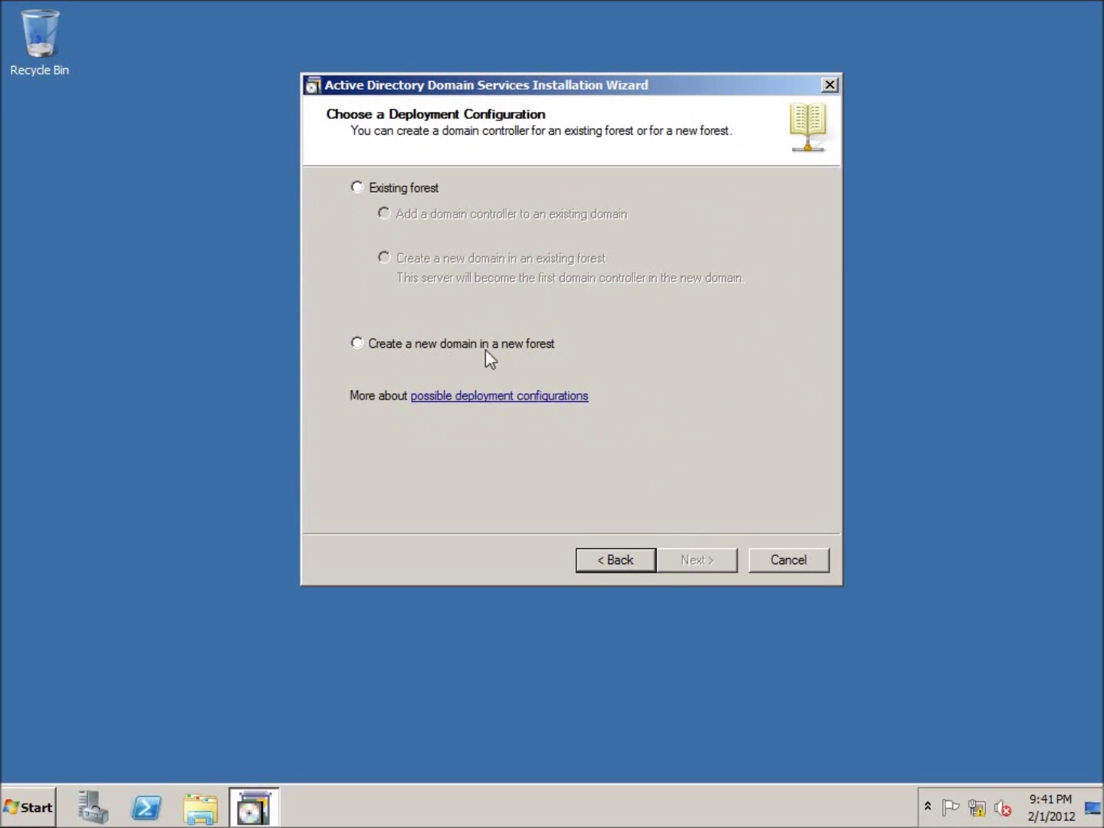
click(356, 343)
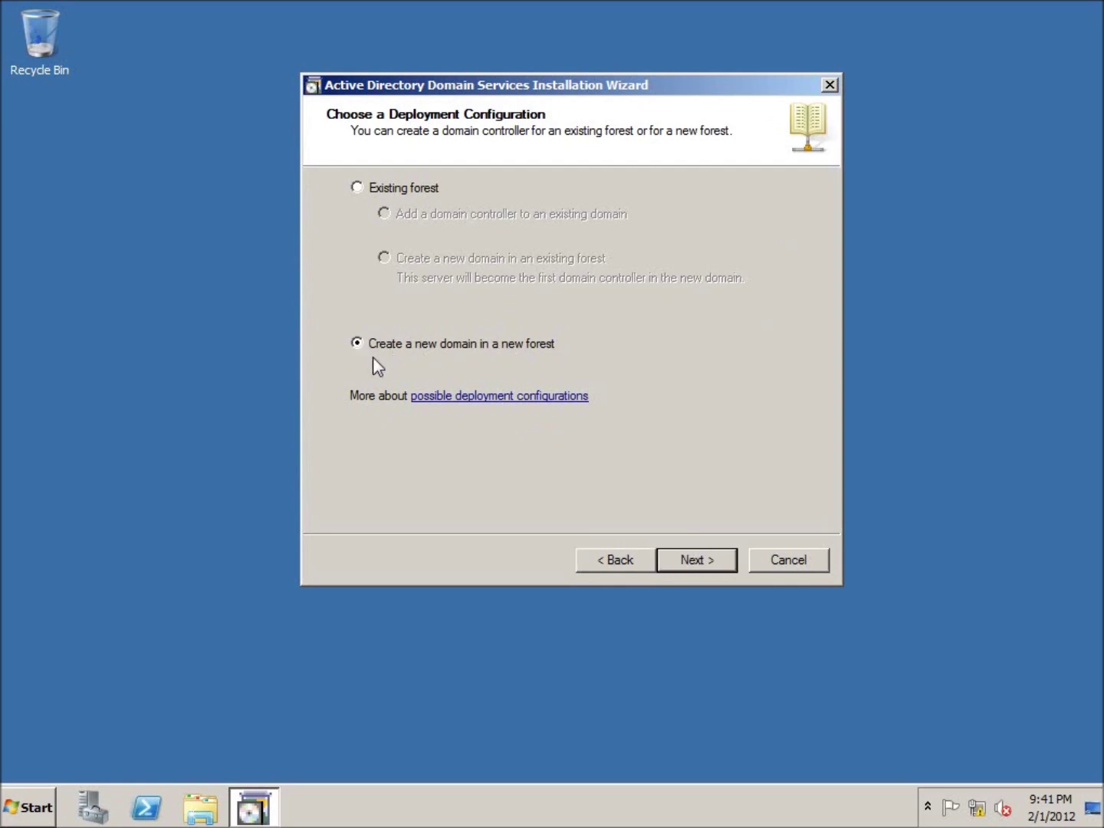
click(694, 559)
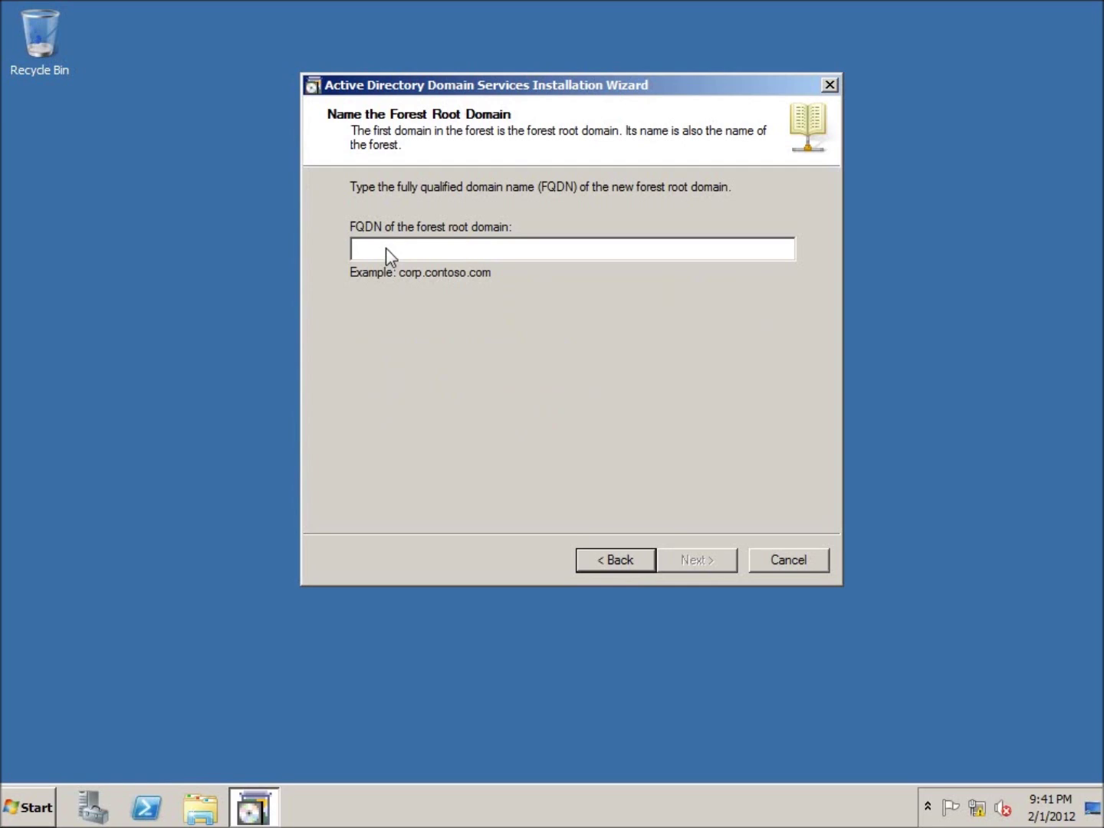
Enter PENNING.LOCAL as the FQDN of the forest root domain.
text(PENNING)
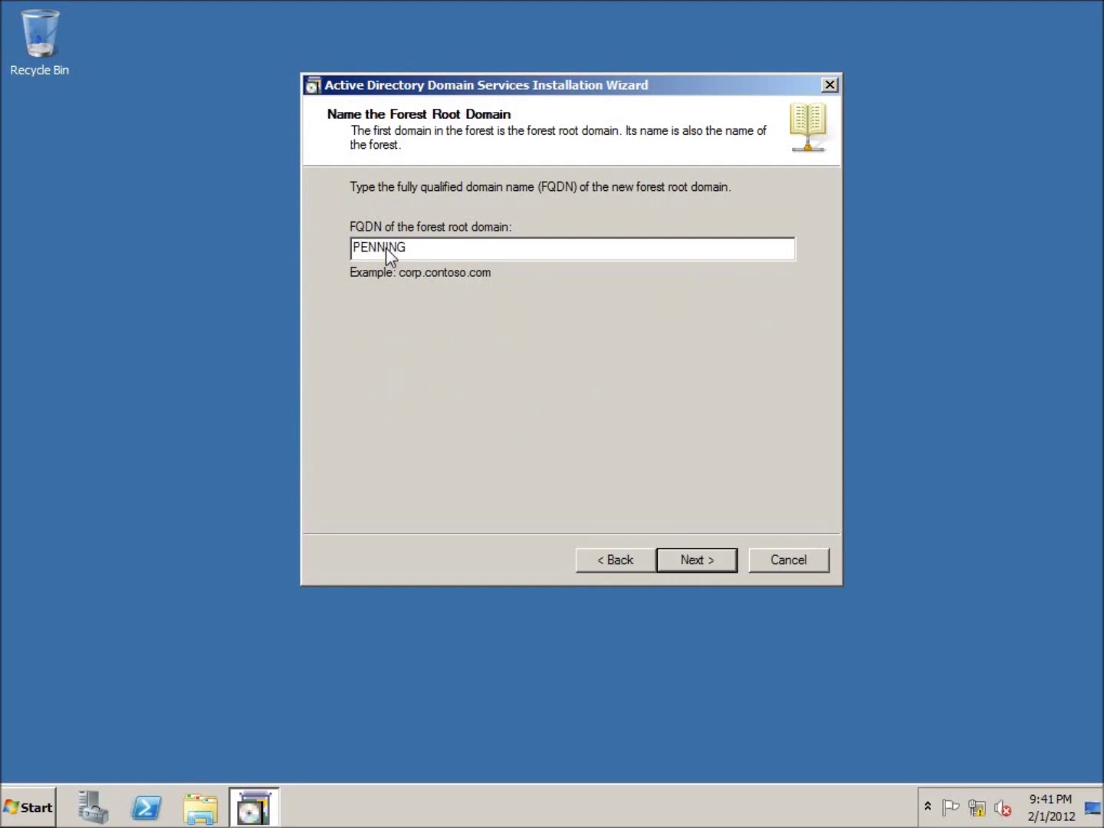
text(.LOCAL)
drag(447, 248, 407, 249)
click(457, 252)
double_click(382, 247)
Submit PENNING.LOCAL and choose Windows Server 2008 R2 as the forest functional level.
click(451, 245)
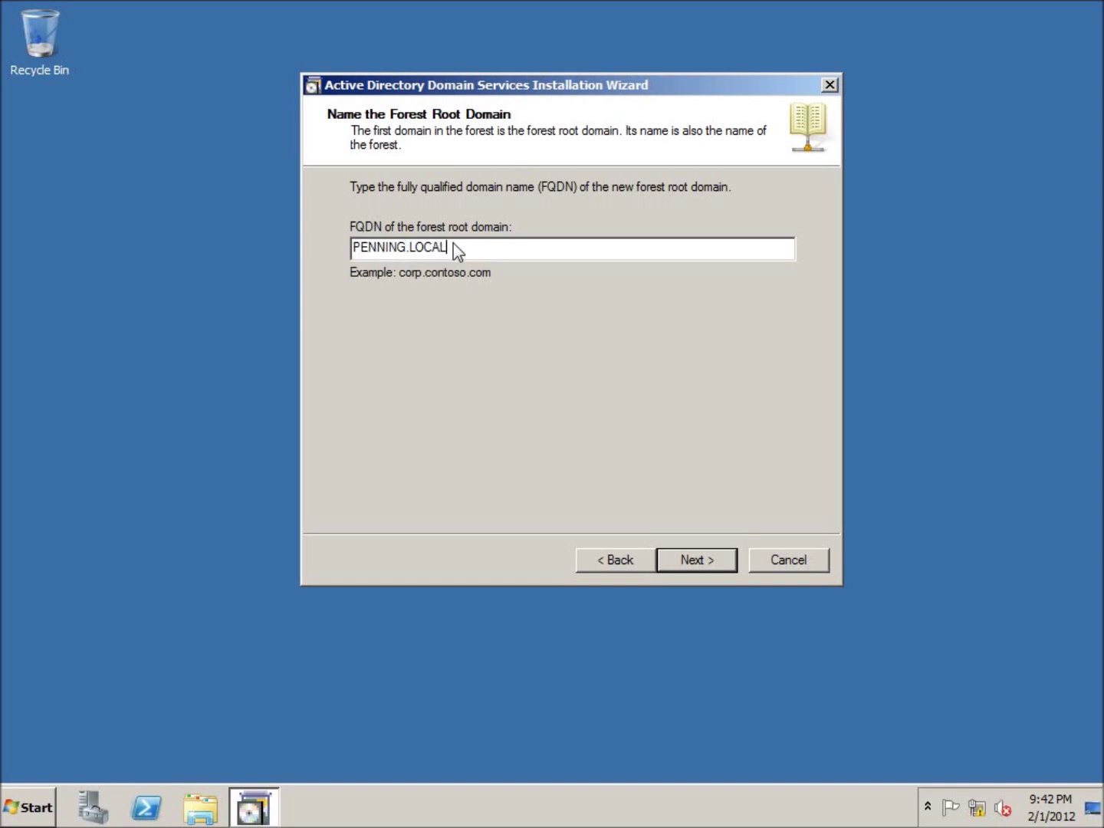
click(707, 558)
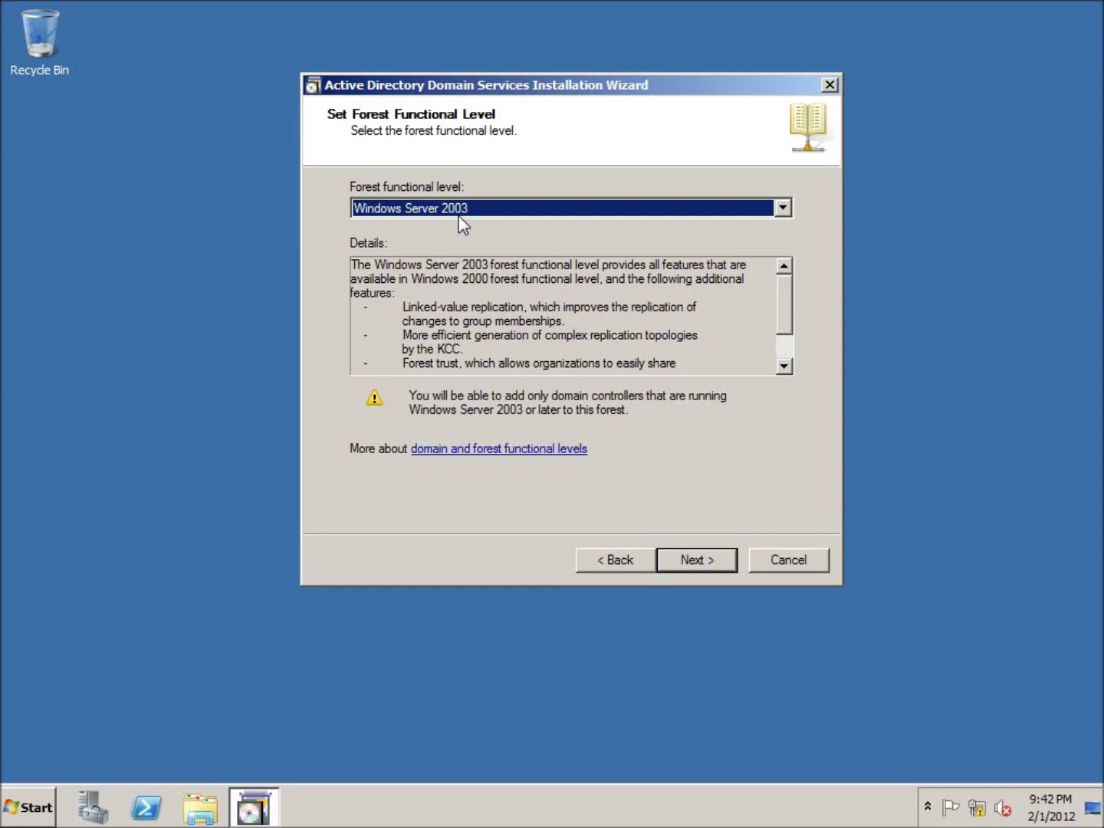
click(780, 212)
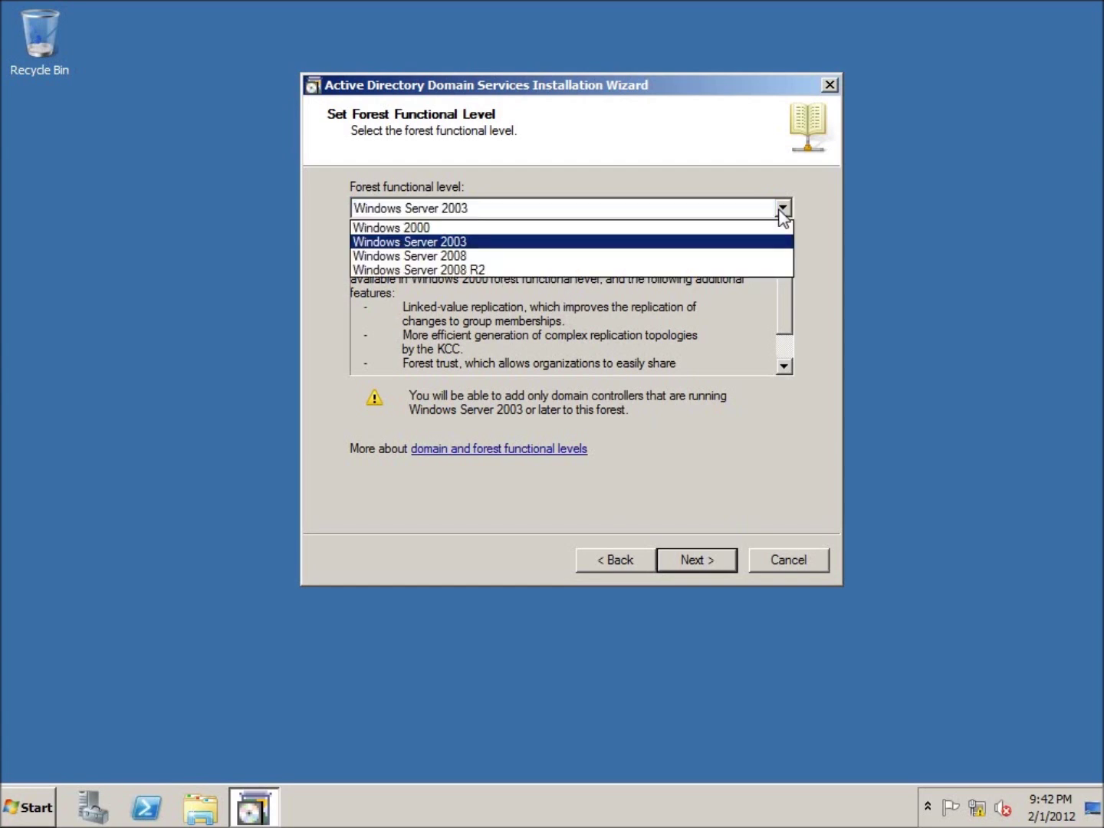
click(581, 272)
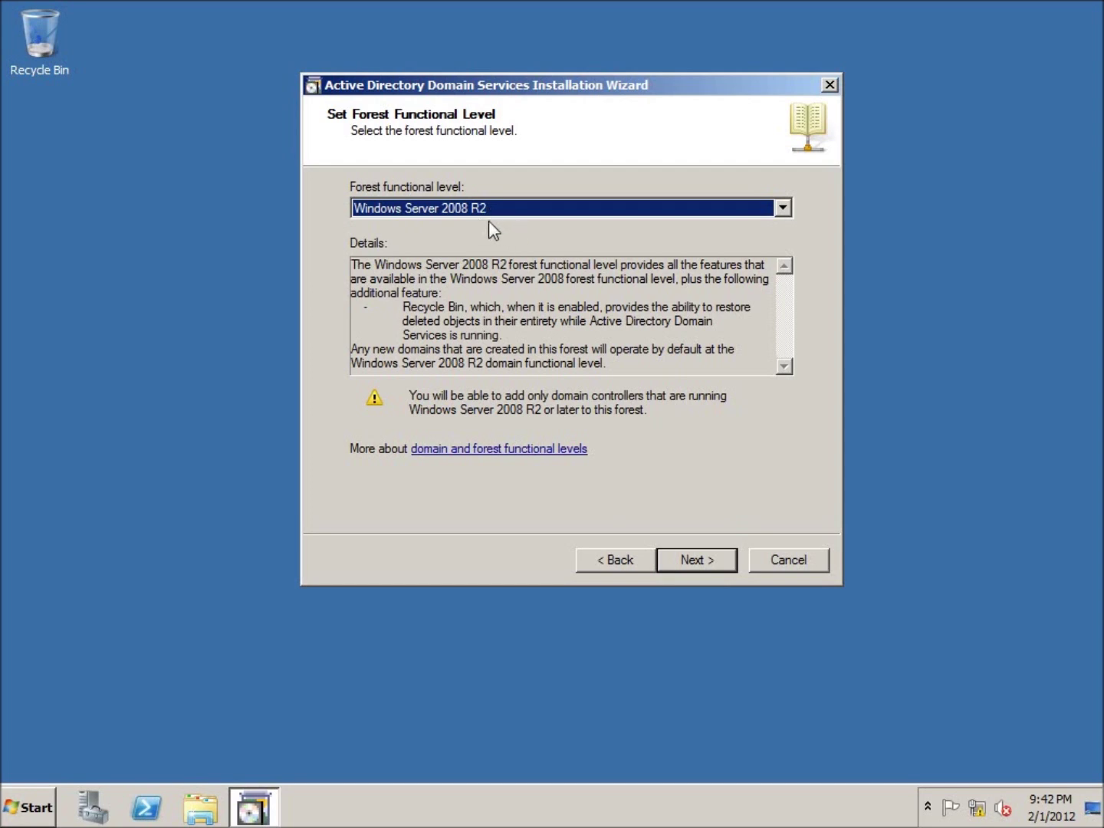
click(696, 563)
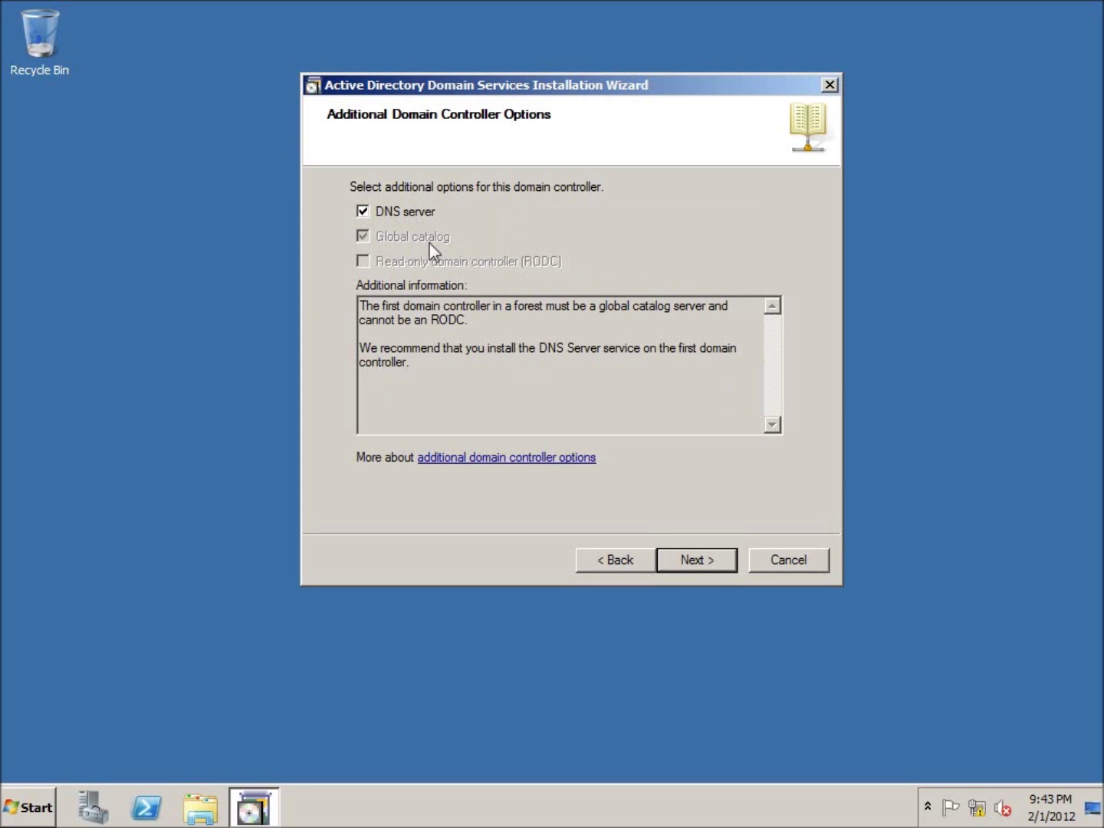
Keep DNS server selected and accept the DNS delegation warning.
click(699, 559)
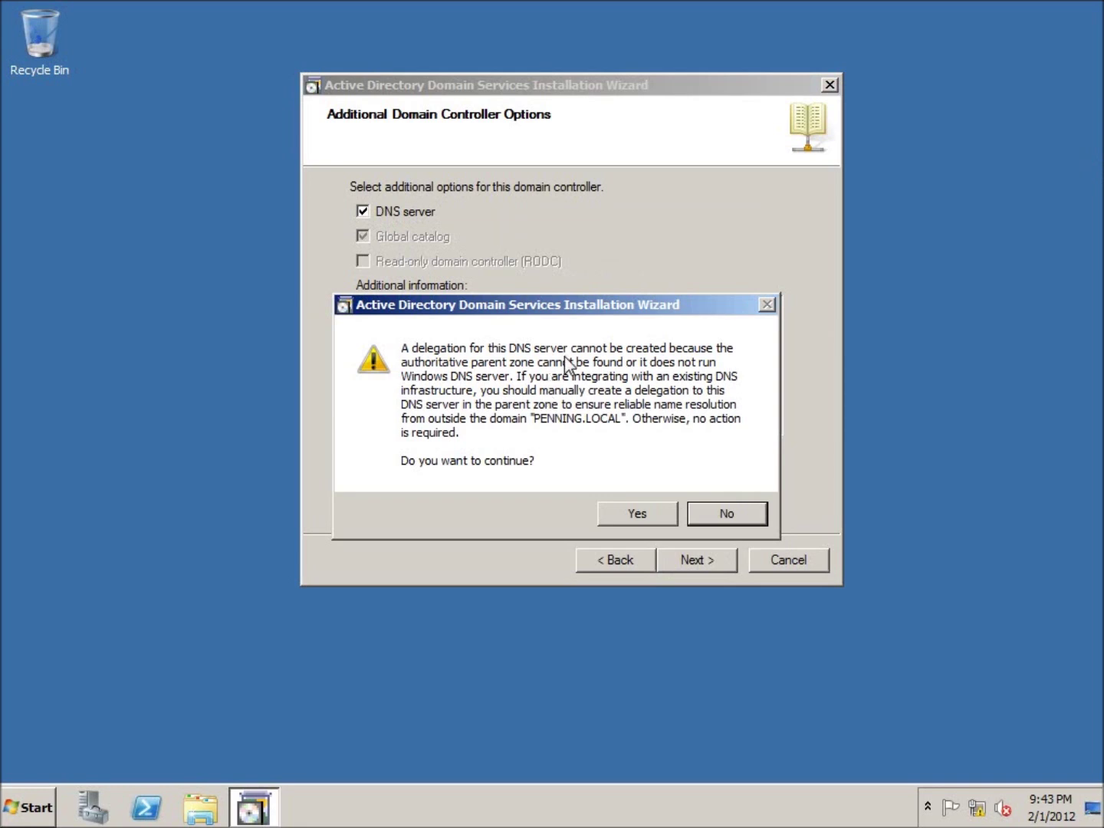
click(622, 514)
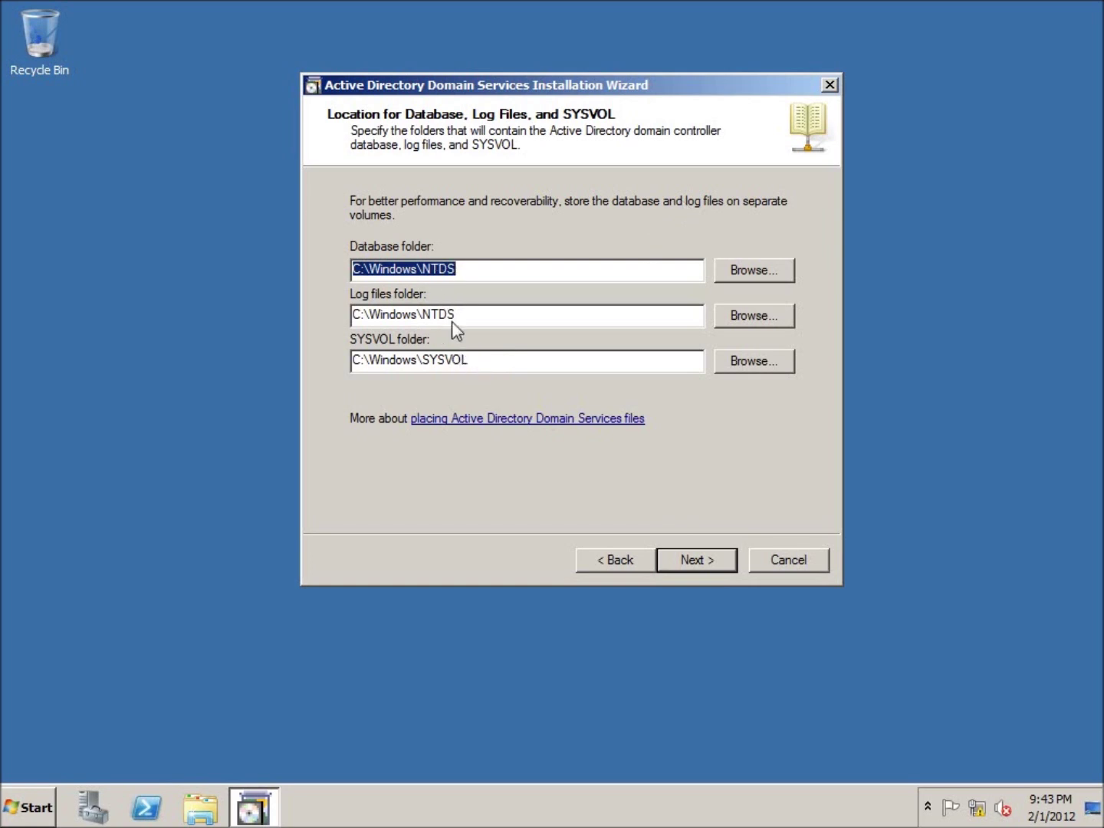
Keep default folders, enter and confirm the restore mode administrator password, and accept the summary.
click(704, 568)
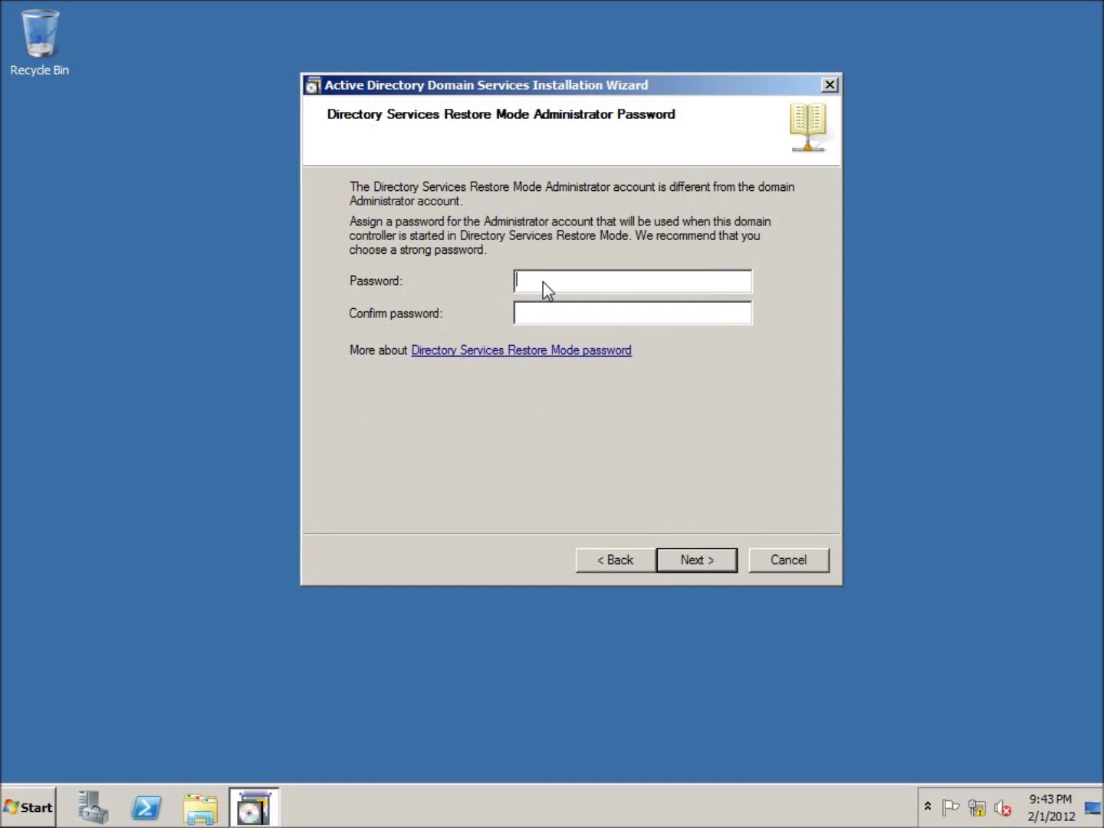
text(P@ssw0rd!)
key(Tab)
text(P@ssw0rd!)
click(700, 563)
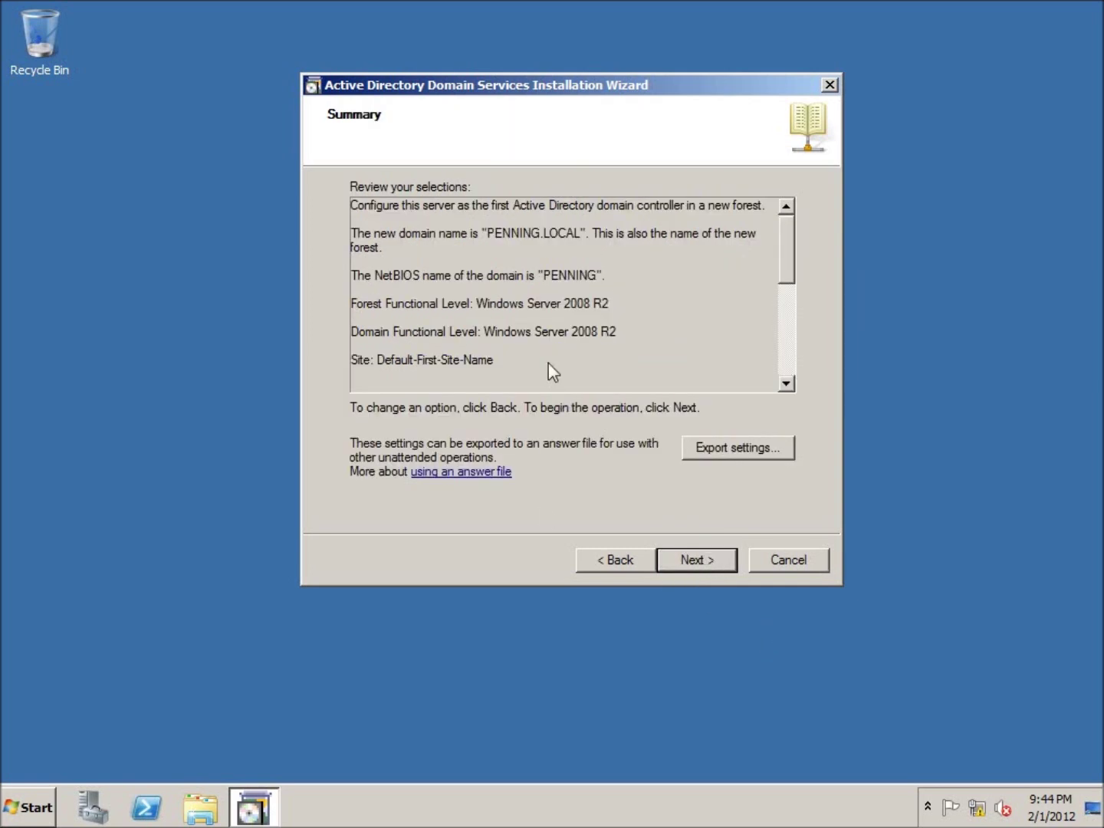
click(694, 560)
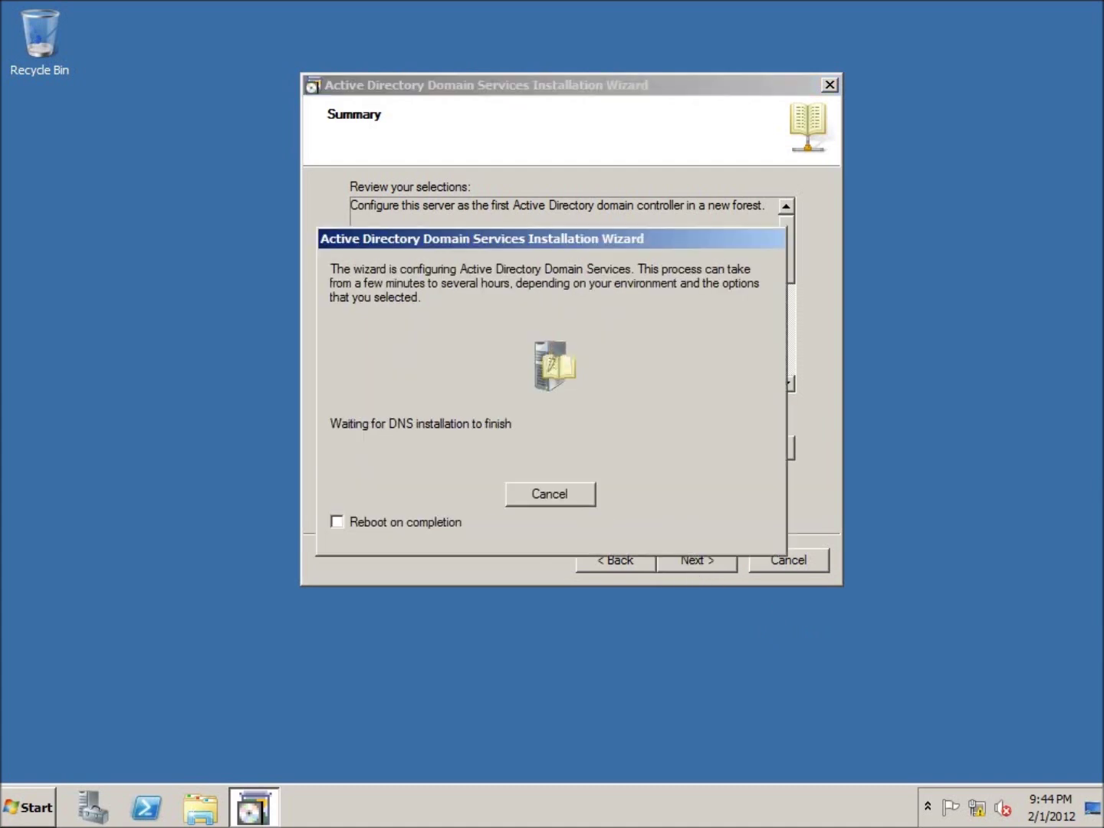
Turn on Reboot on completion for the domain controller installation.
click(335, 521)
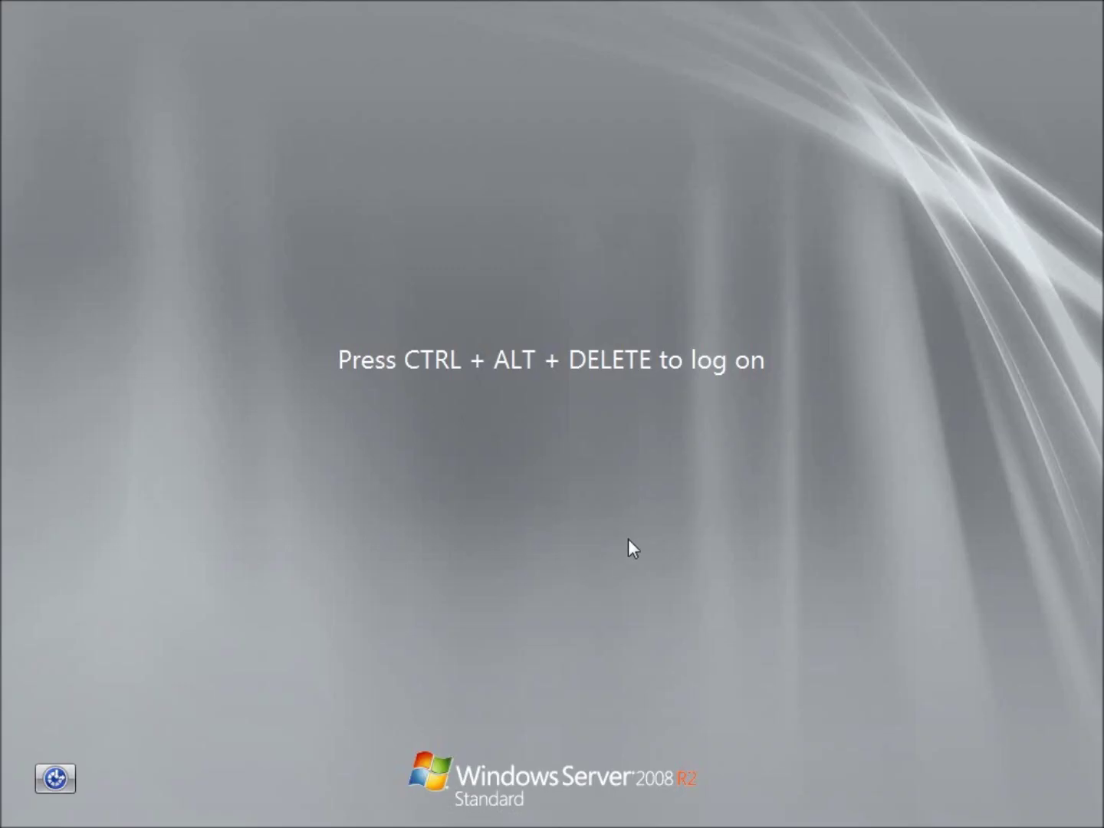
Log on to the PENNING domain as administrator with the account password.
key(ctrl+alt+Delete)
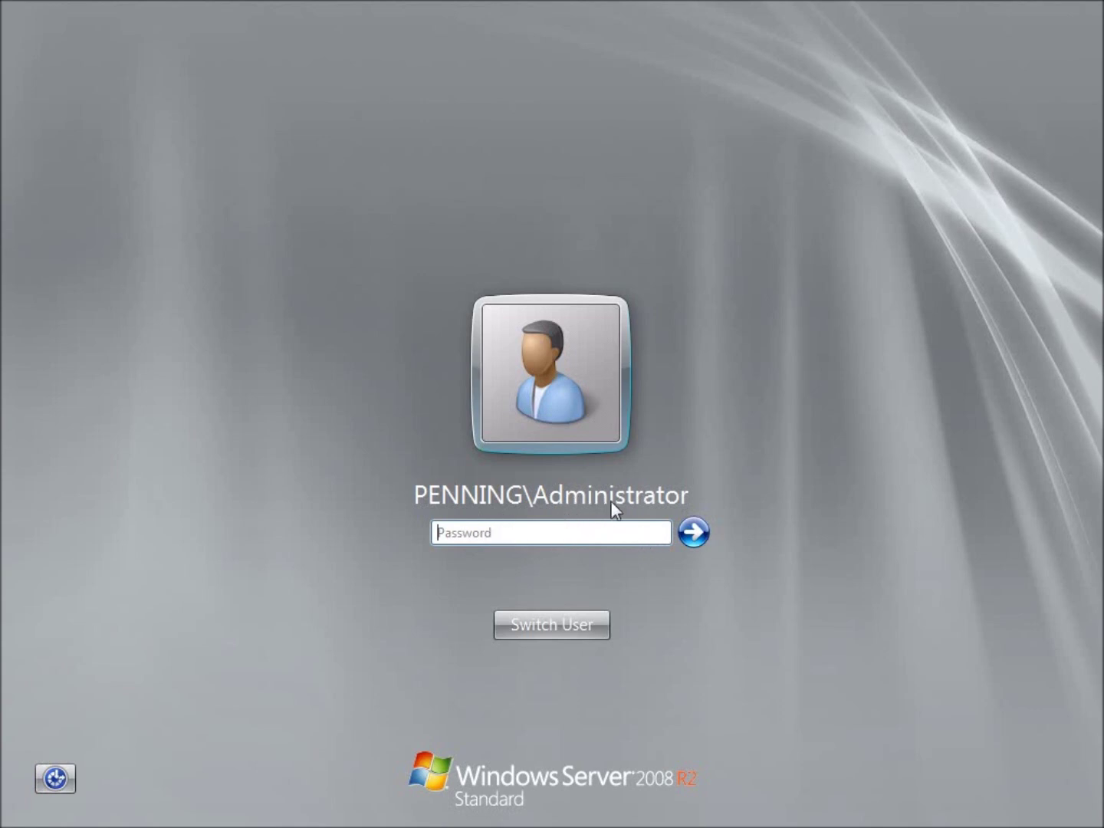
click(523, 532)
text(•••••••••)
click(687, 532)
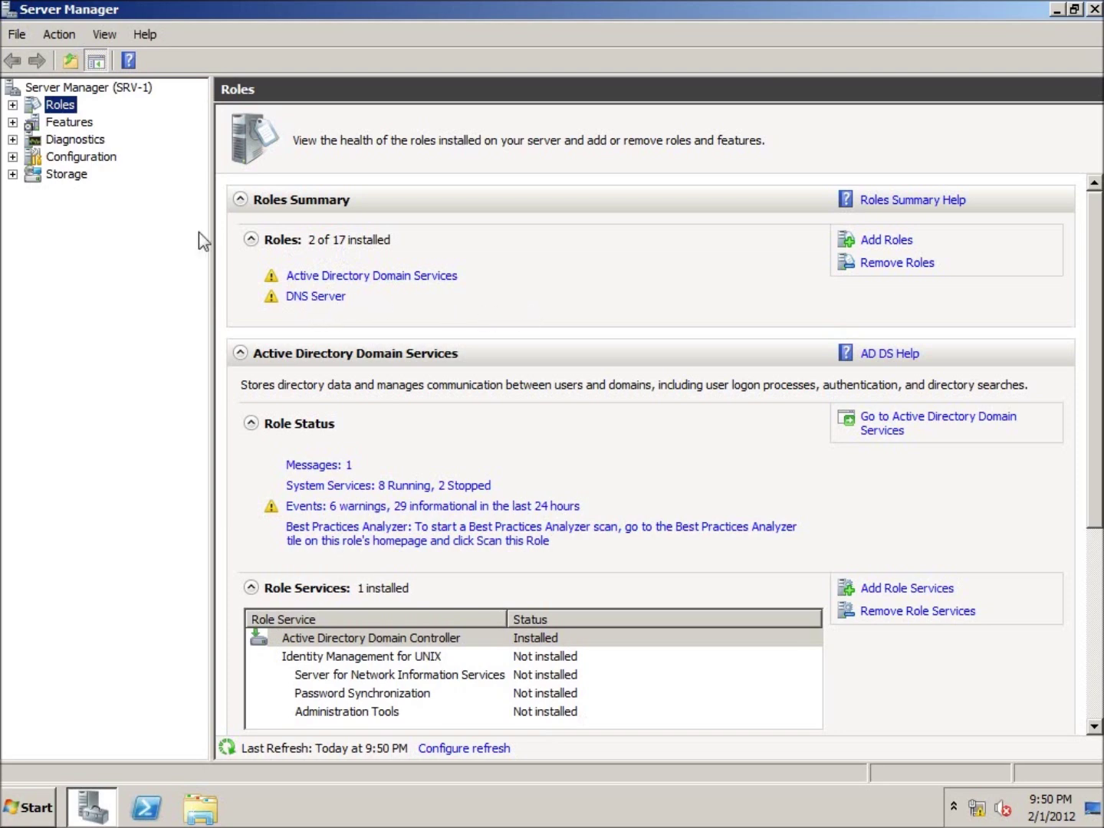
Check that SRV-1's Computer Information lists the PENNING.LOCAL domain, then close Server Manager.
click(46, 89)
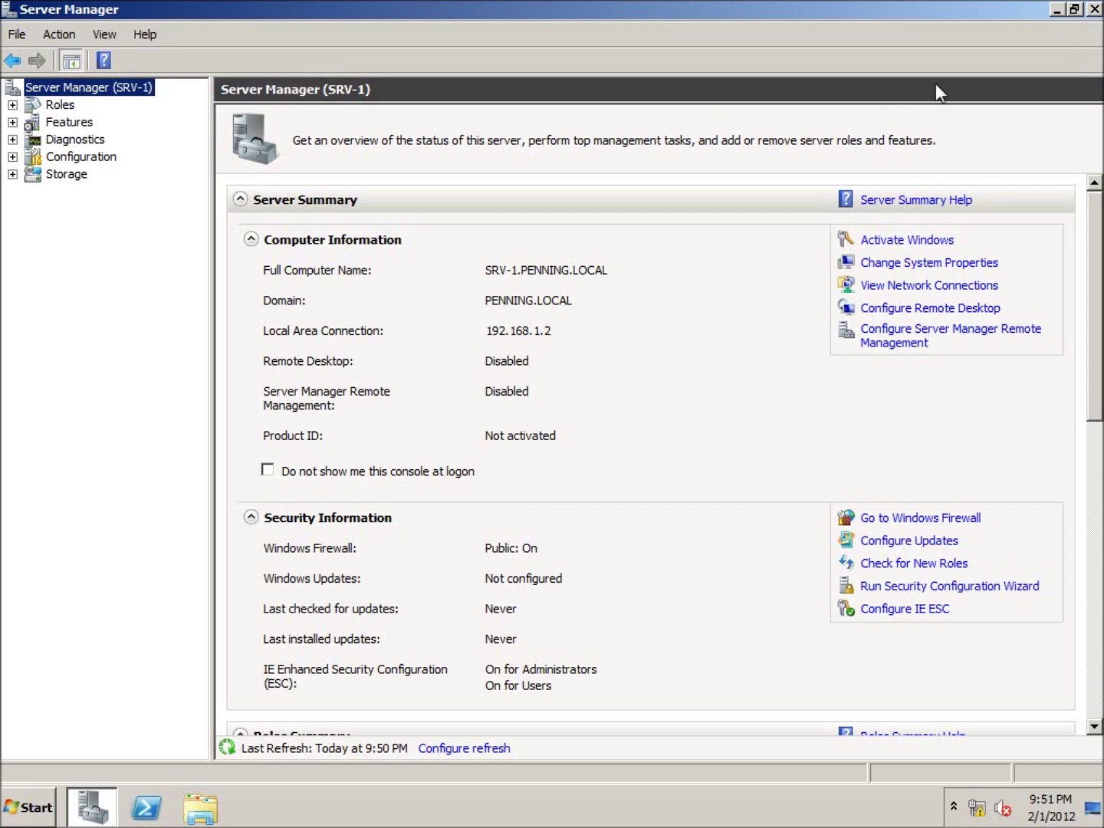
click(1096, 10)
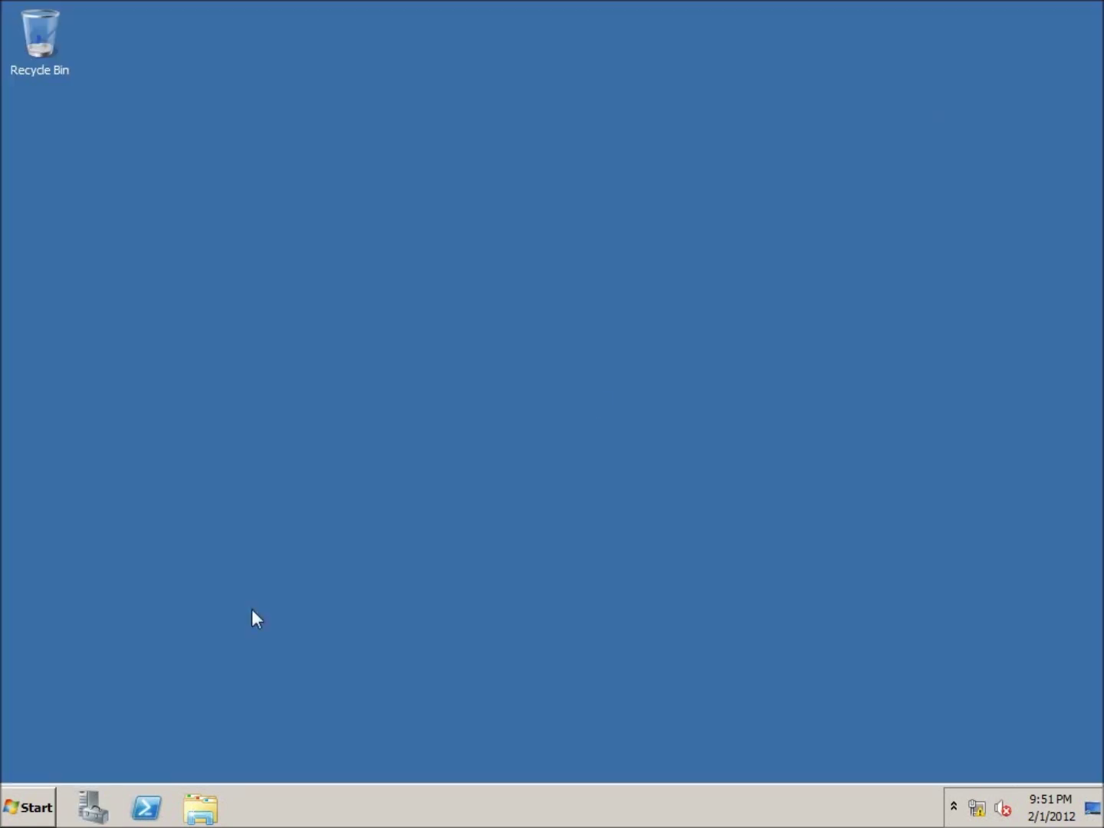
Launch Active Directory Users and Computers from Administrative Tools.
click(21, 811)
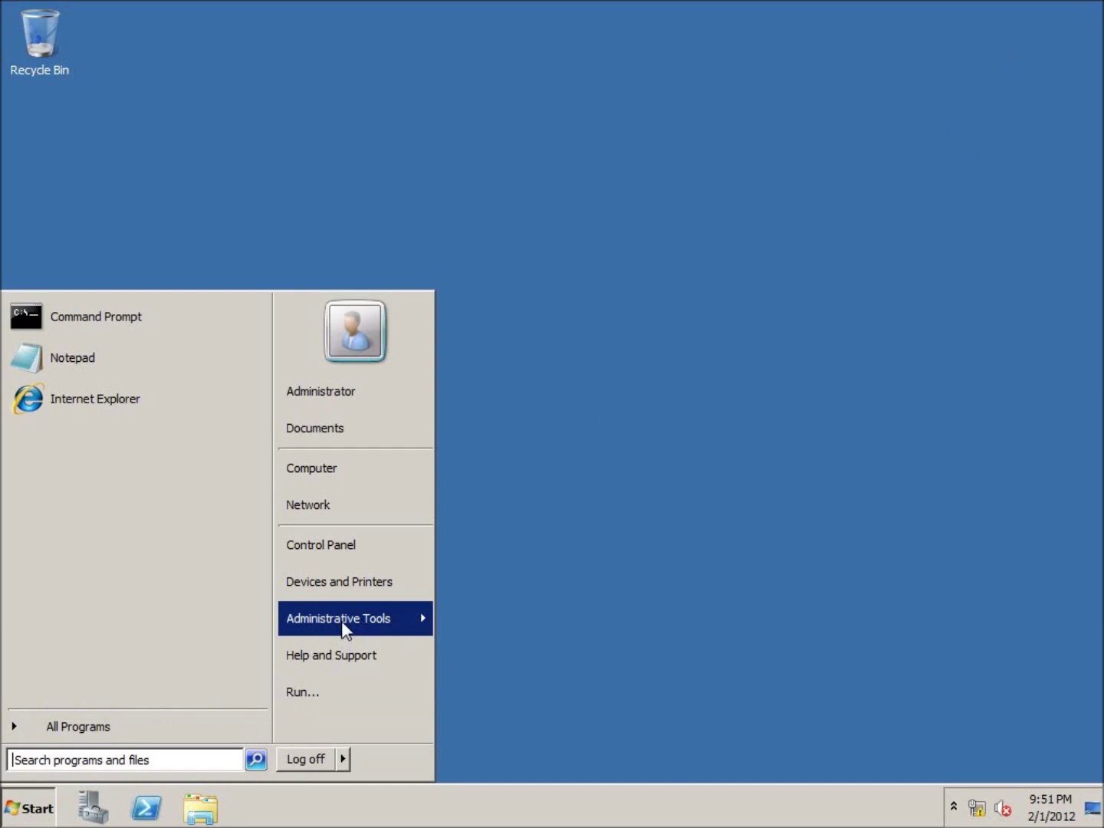
mouse_move(342, 620)
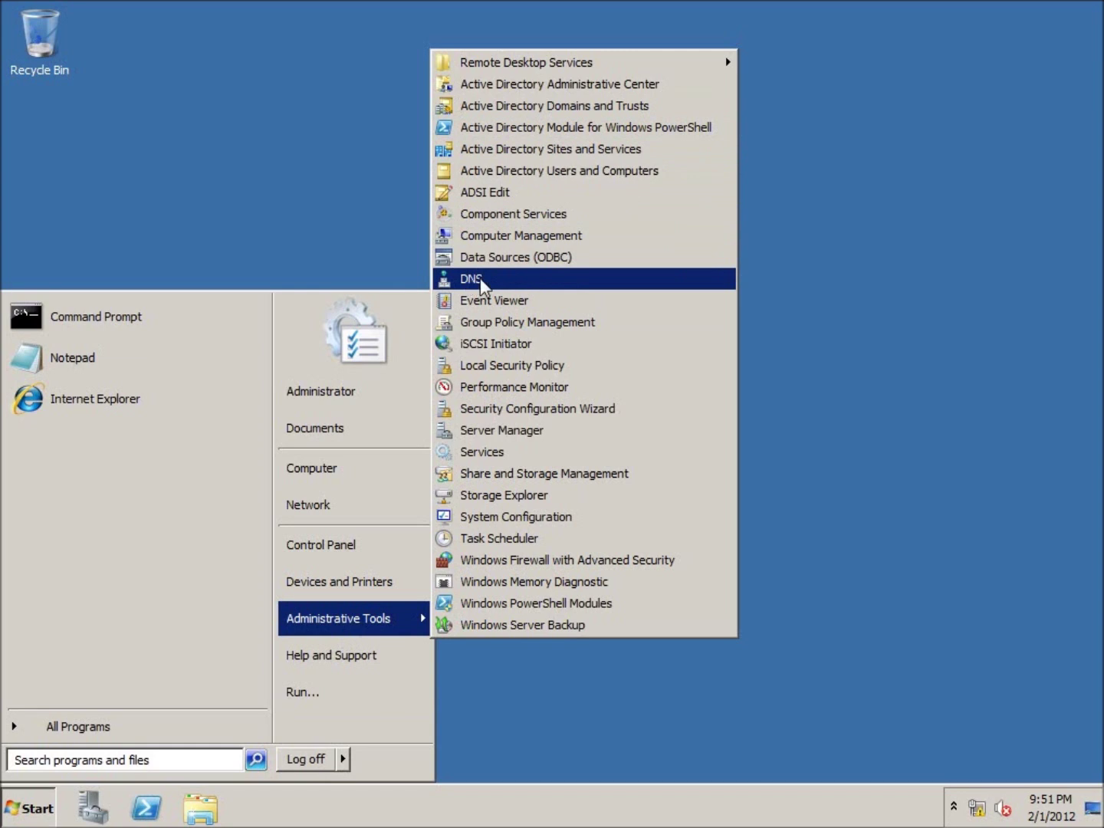
click(554, 172)
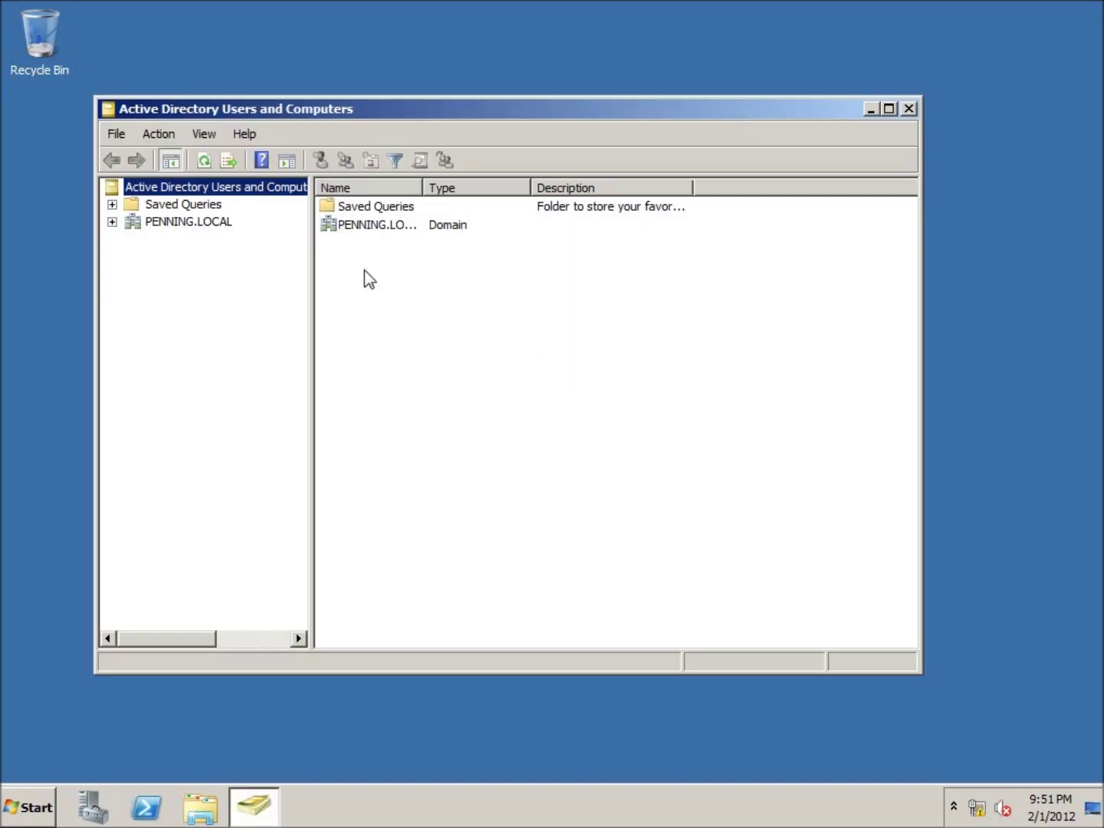
Expand PENNING.LOCAL, confirm SRV-1 under Domain Controllers, and select Administrator in Users.
click(112, 223)
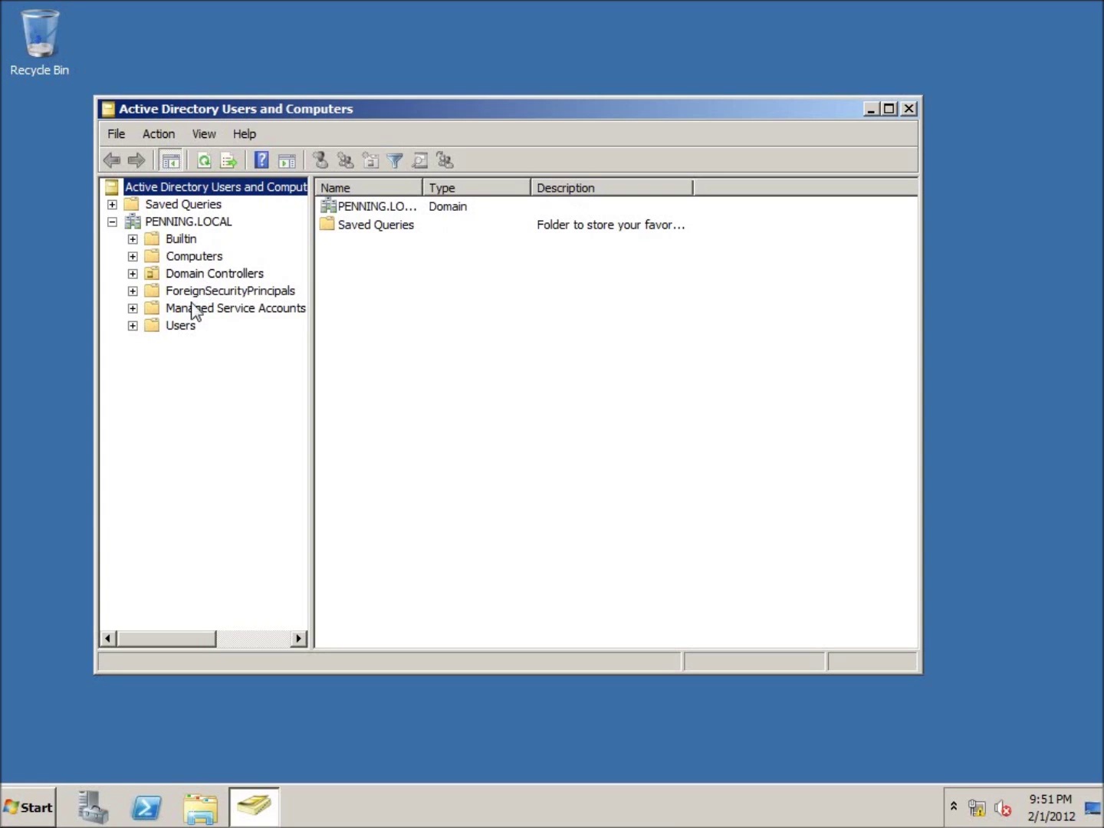
click(187, 258)
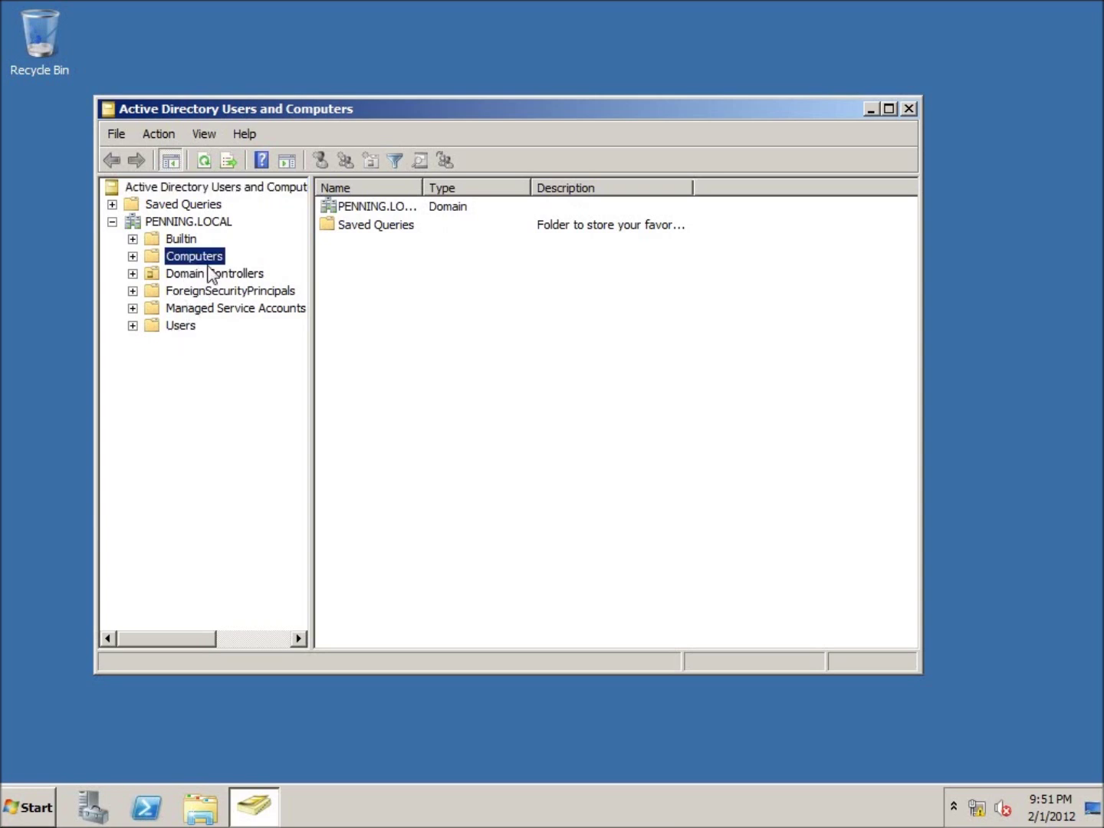
key(Up)
click(192, 274)
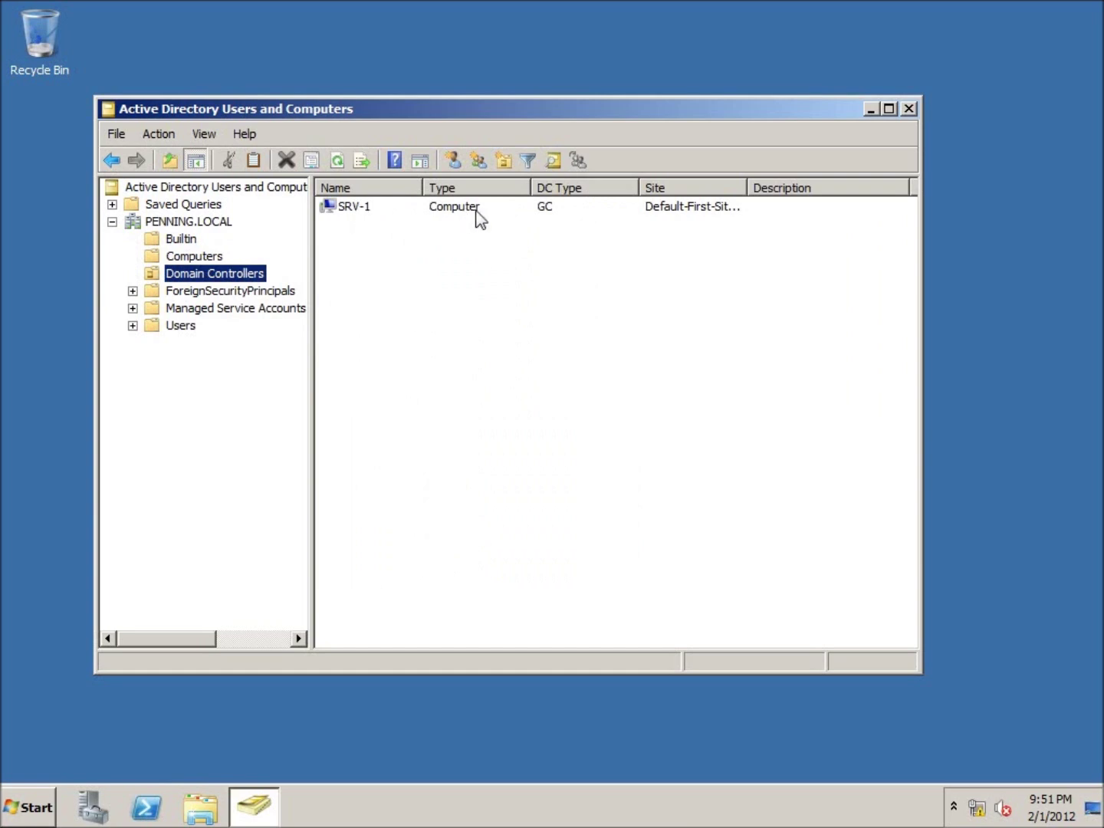
click(176, 328)
click(365, 207)
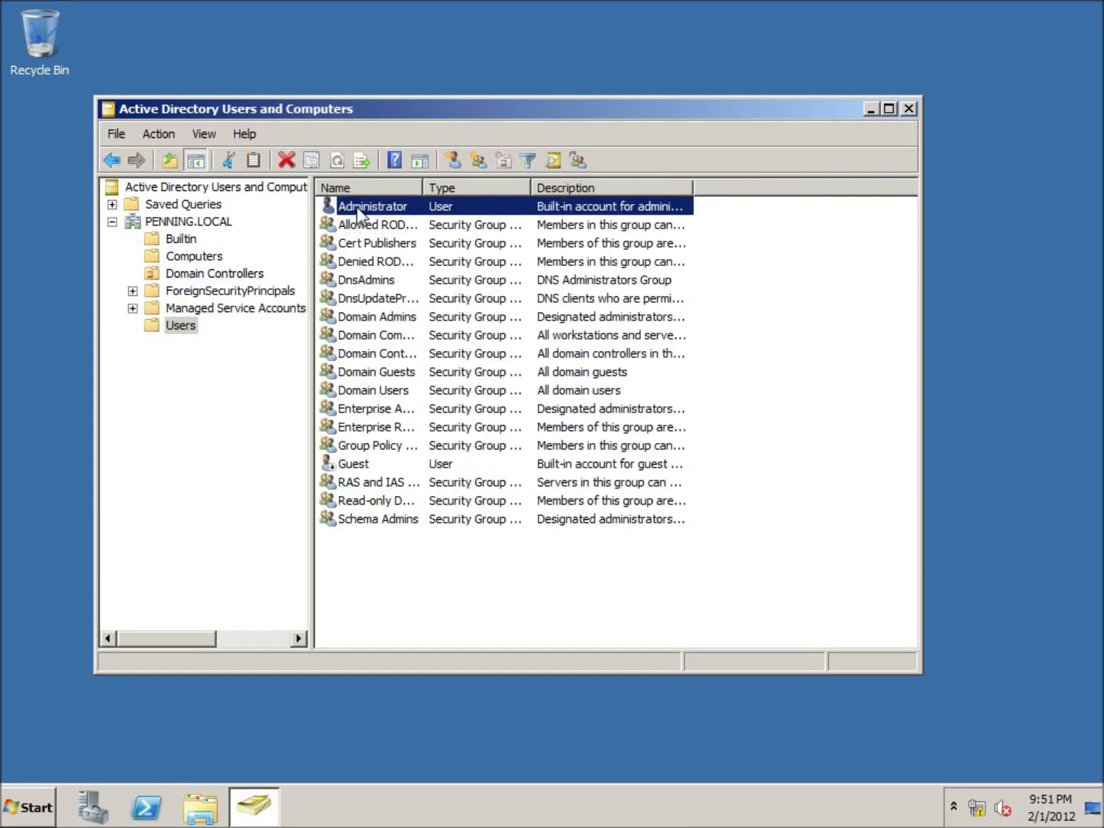